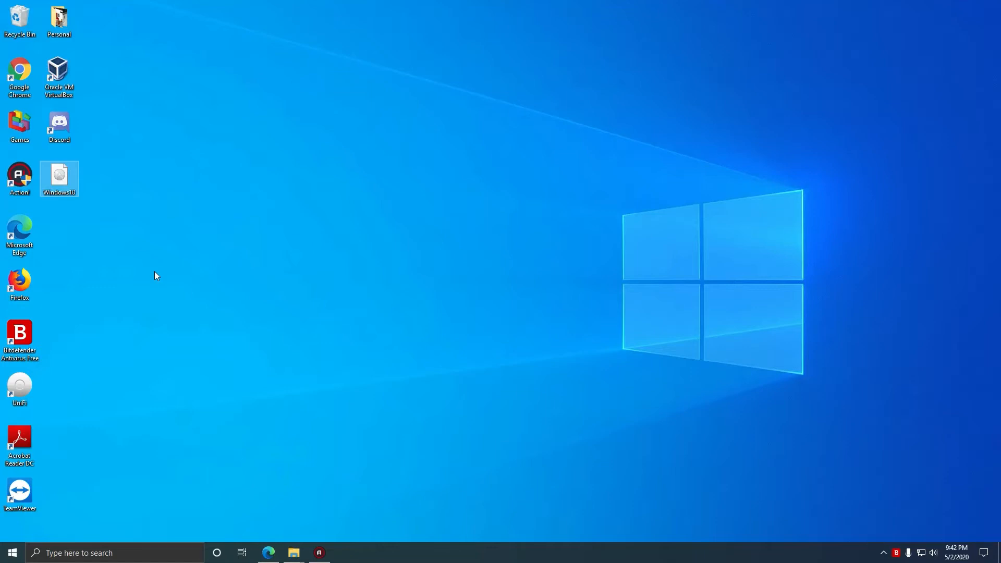
Step: Switch to the Microsoft Edge InPrivate window and open the Google homepage
click(268, 555)
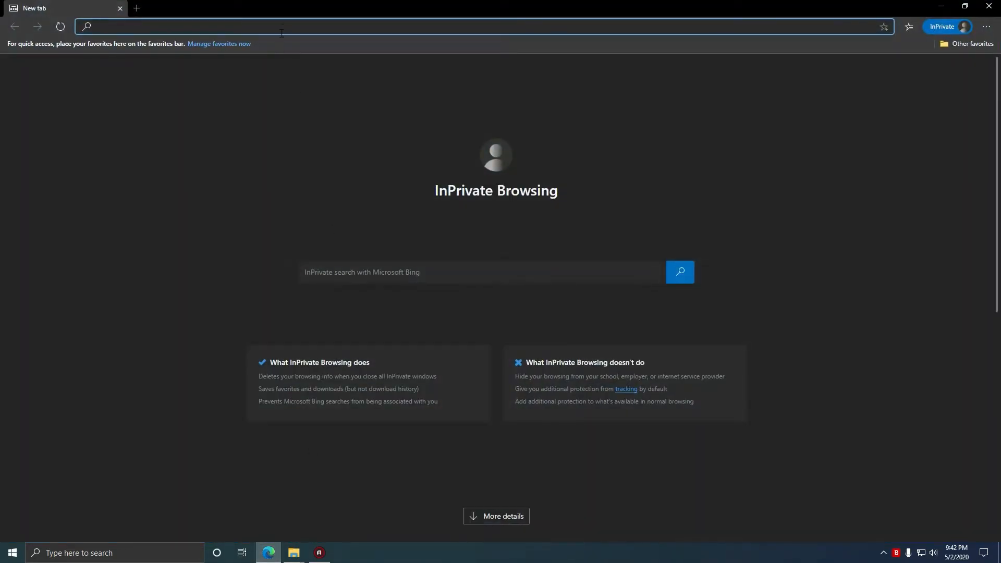
text(go)
key(Down)
key(Return)
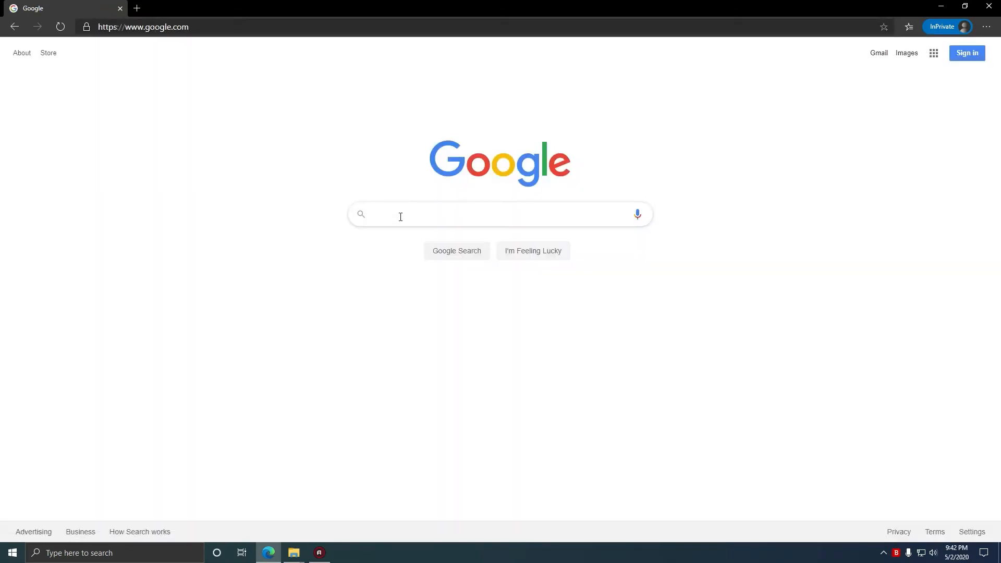
Step: Search Google for rufus
text(rudu)
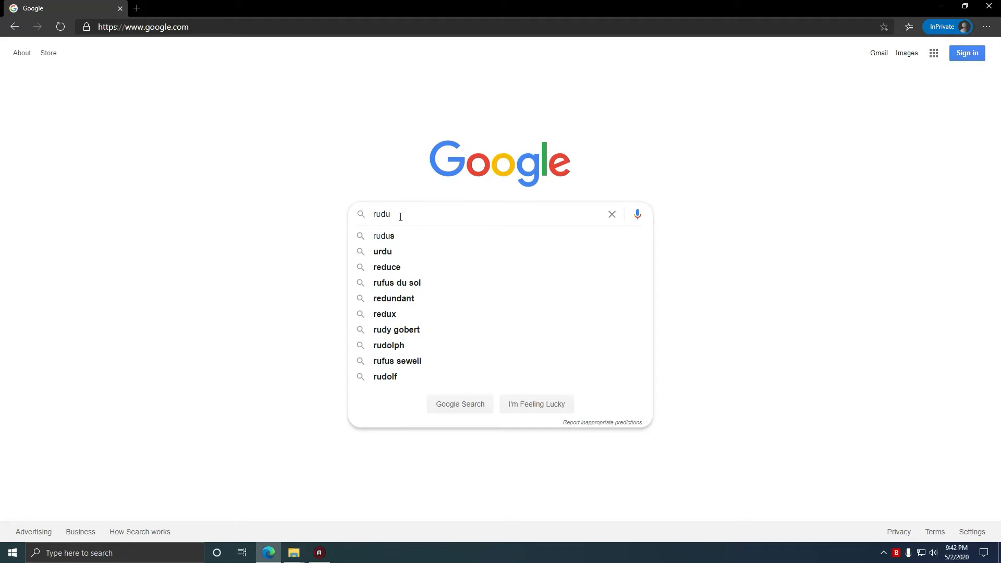
key(BackSpace)
key(BackSpace)
text(fus)
key(Return)
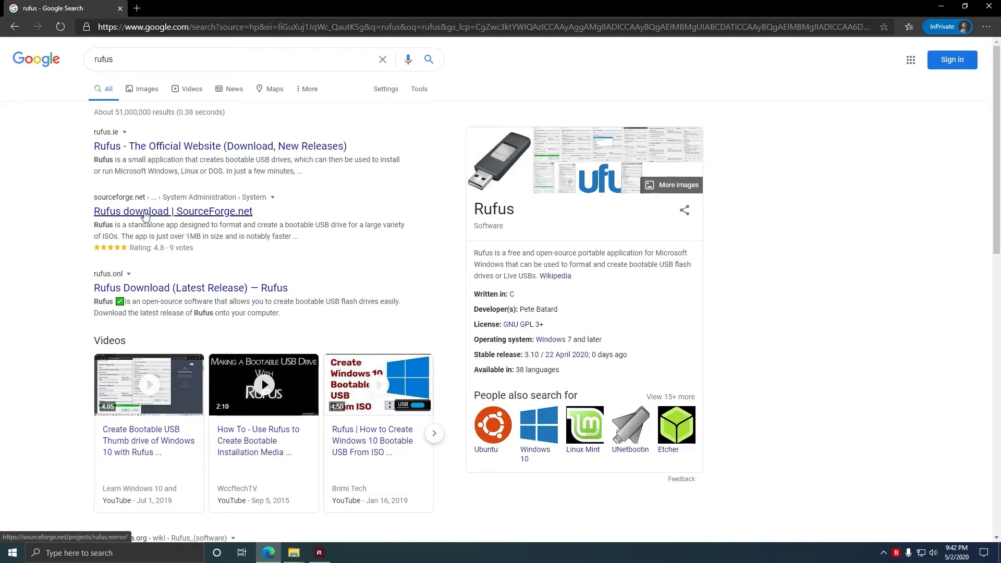
Step: Open the official Rufus website from the search results and download Rufus 3.10 Portable
click(139, 146)
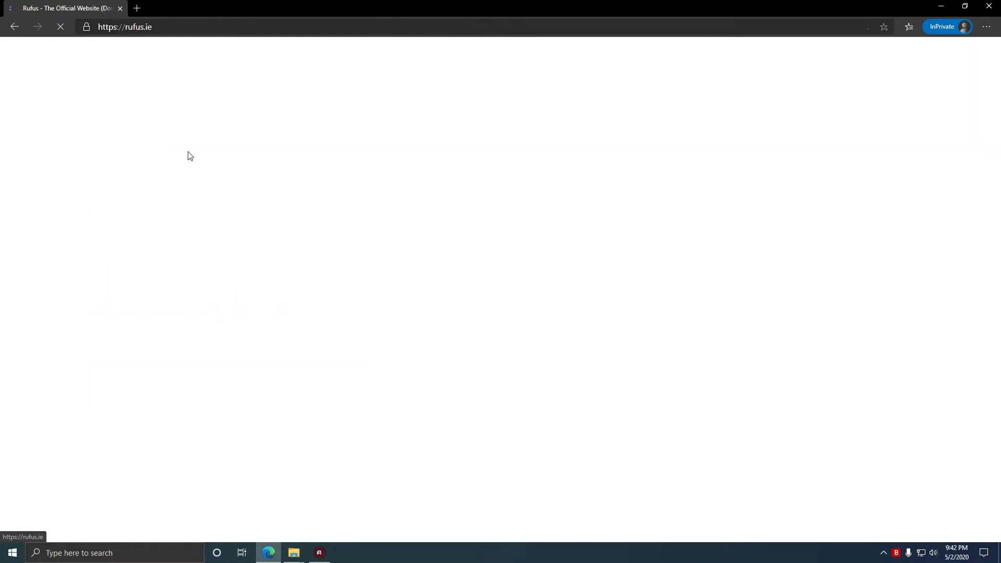
scroll(485, 314, down, 10)
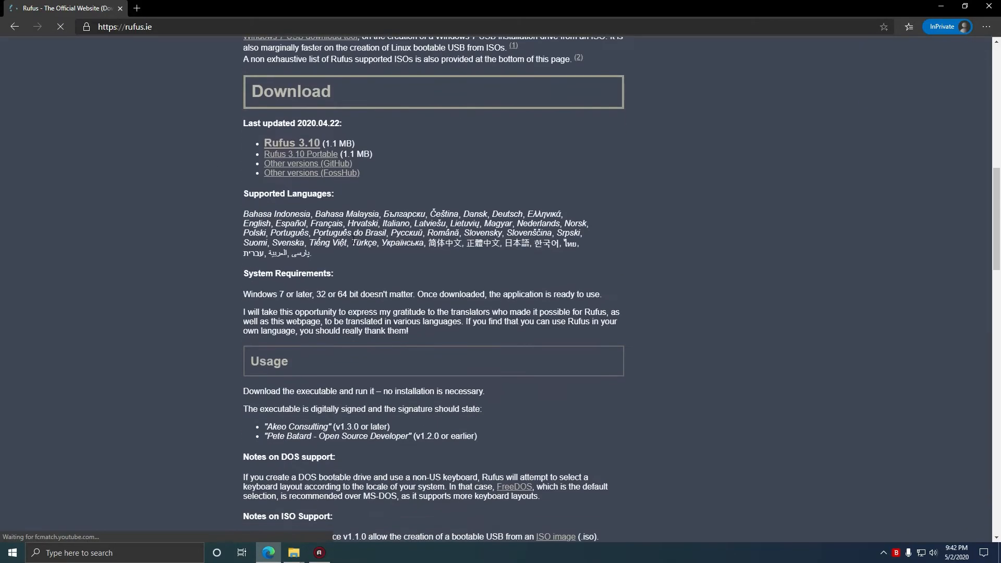
scroll(352, 243, up, 7)
scroll(353, 312, down, 3)
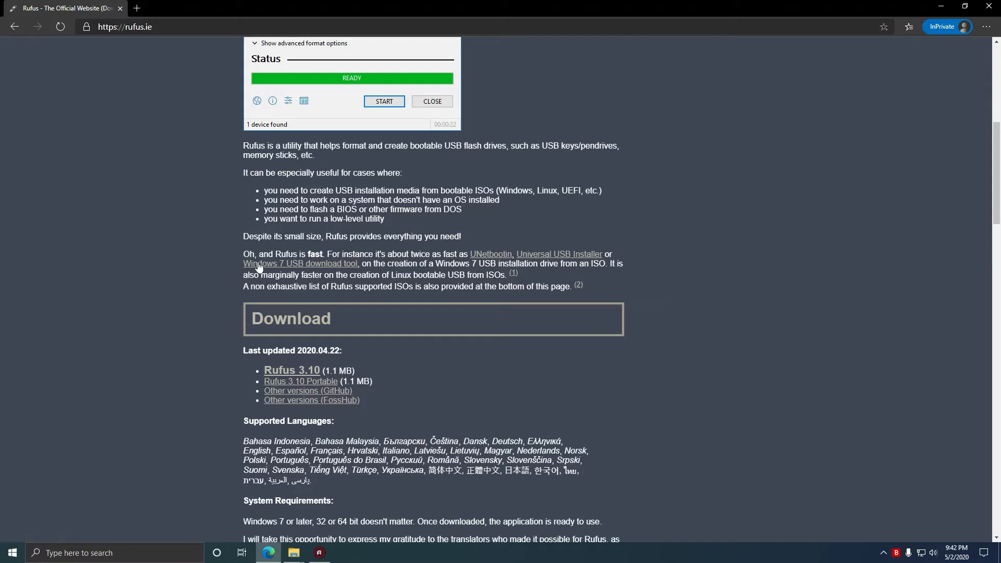
drag(288, 254, 412, 250)
click(412, 250)
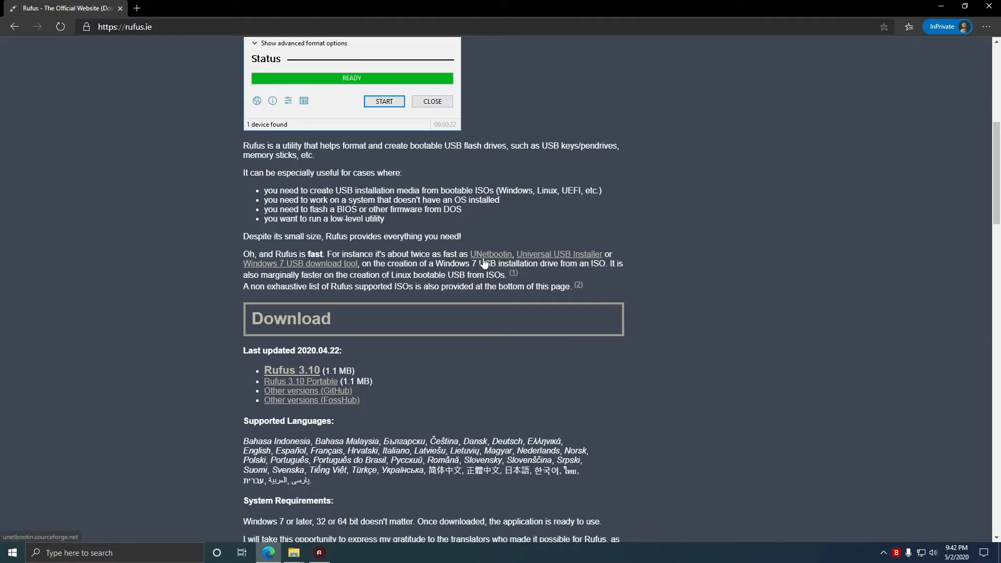
click(313, 384)
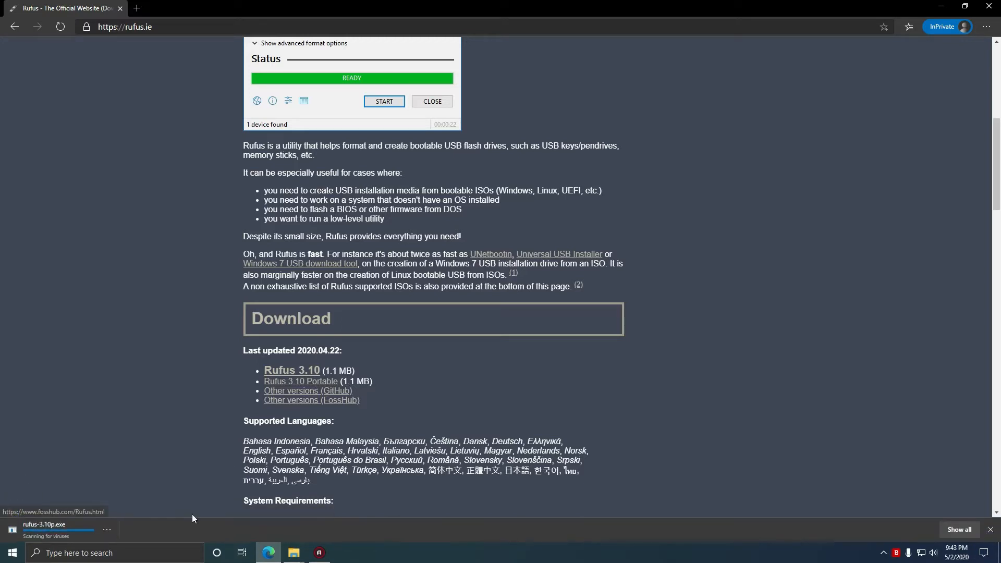
Step: Show the downloaded rufus-3.10p file in its folder, move it to the desktop, and reveal the desktop
right_click(60, 526)
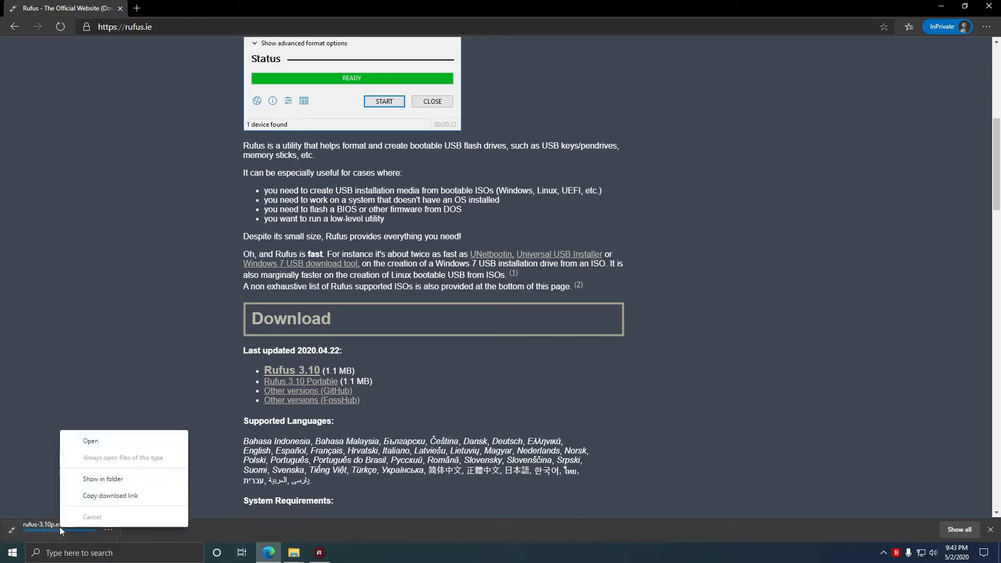
click(86, 479)
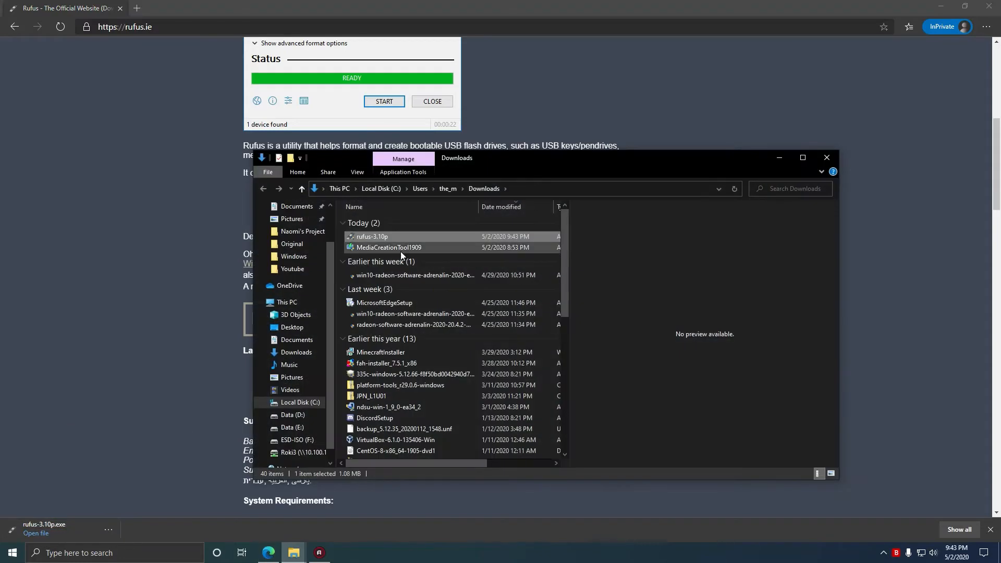
drag(376, 238, 295, 329)
click(777, 157)
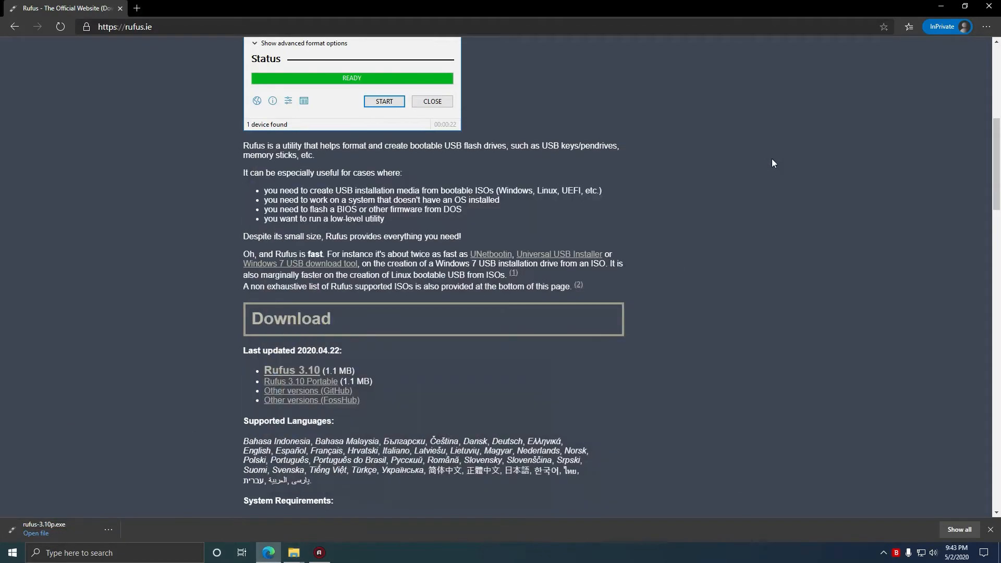
click(999, 552)
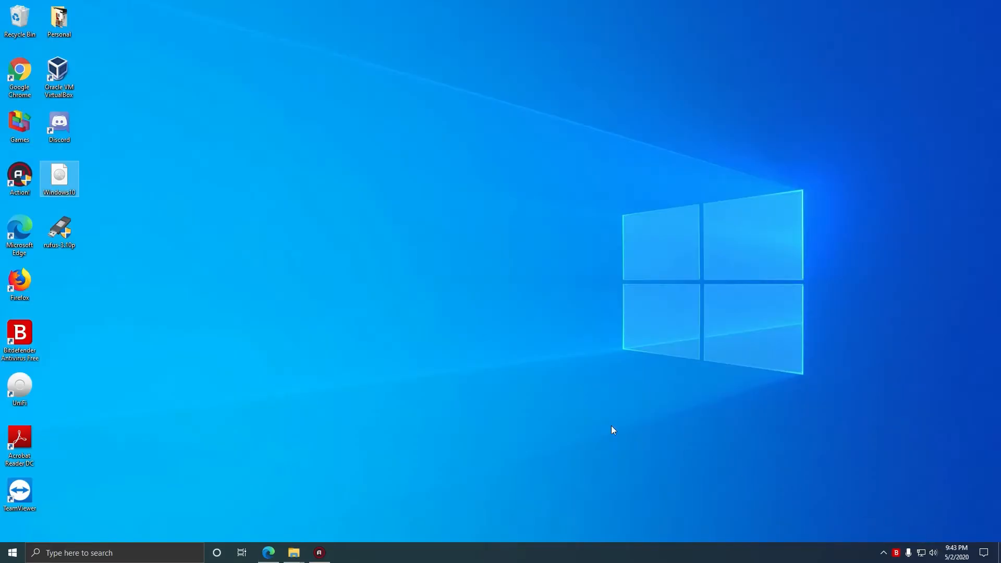
click(75, 231)
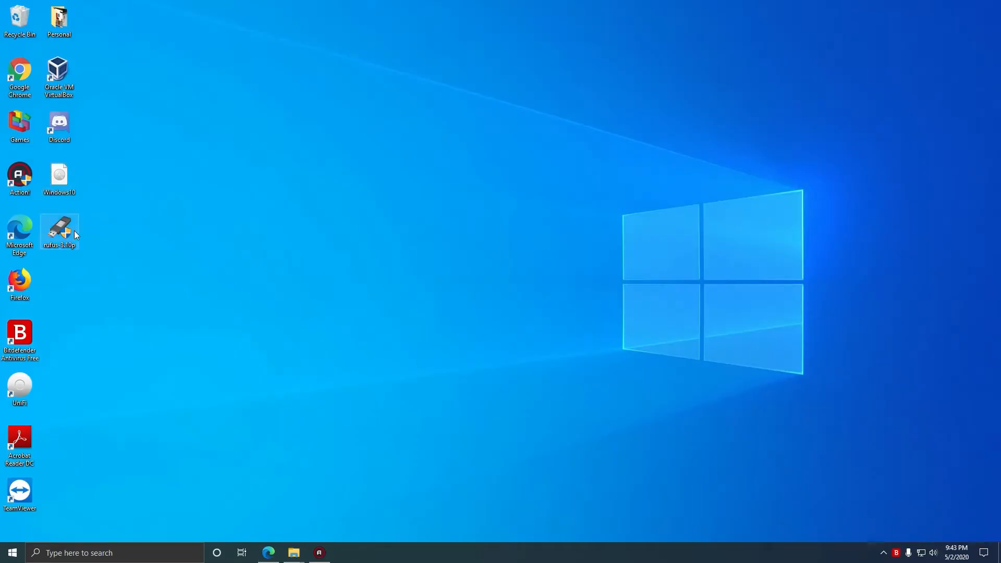
double_click(74, 231)
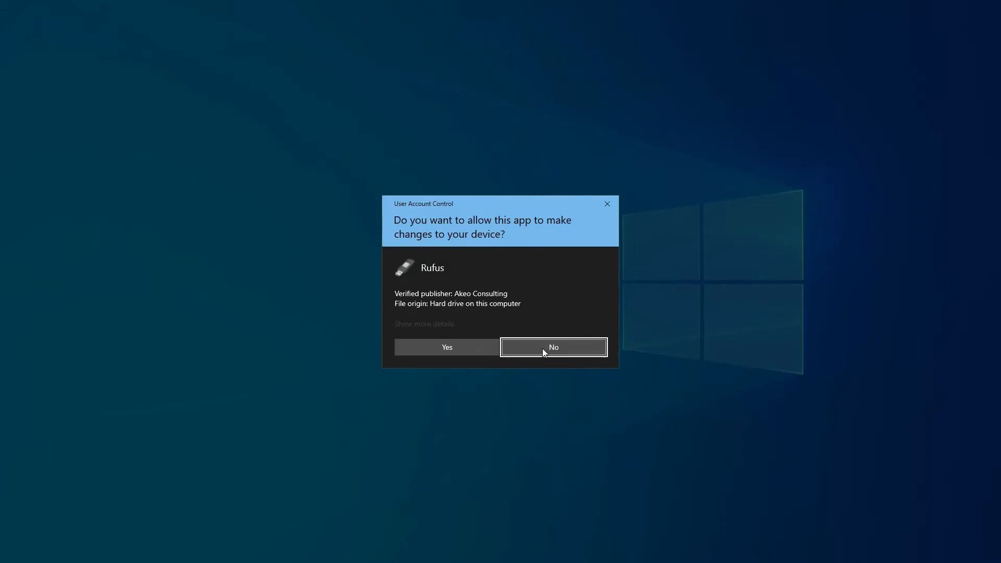
click(448, 347)
Step: Create a desktop folder named Rufus, move rufus-3.10p into it, and place the folder below the Windows10 file
right_click(159, 292)
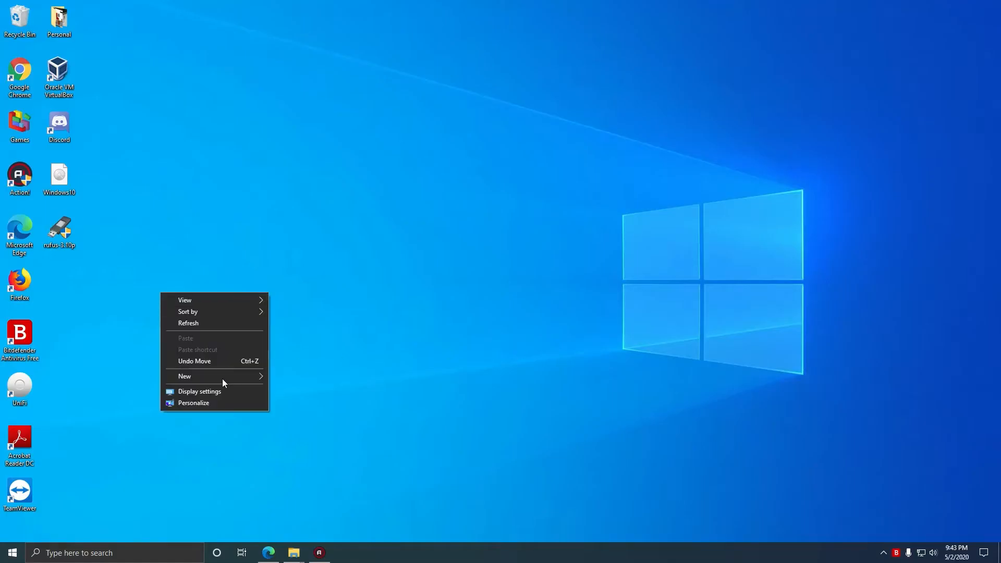
mouse_move(221, 379)
click(328, 378)
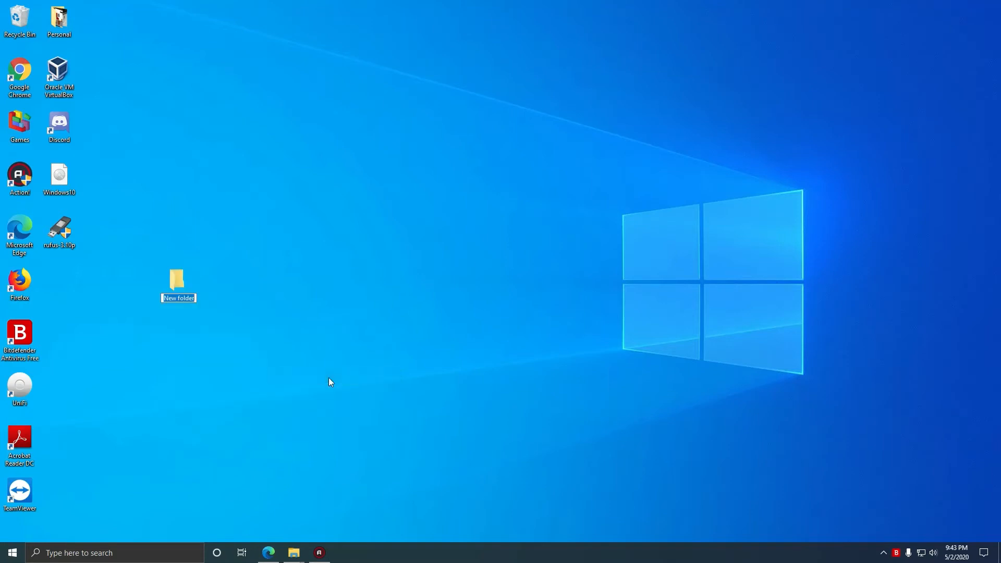
text(Rufus)
key(Return)
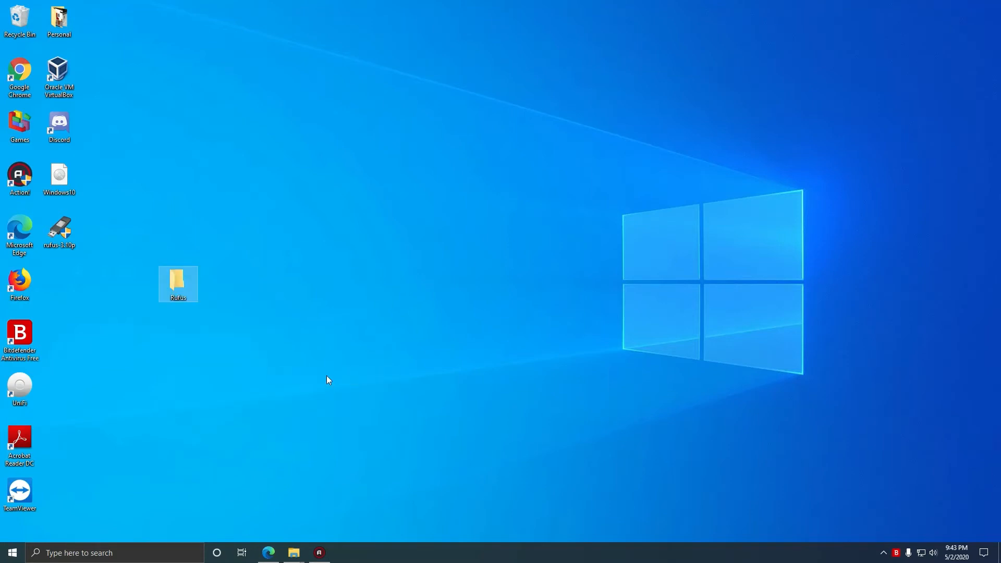
drag(64, 285, 61, 252)
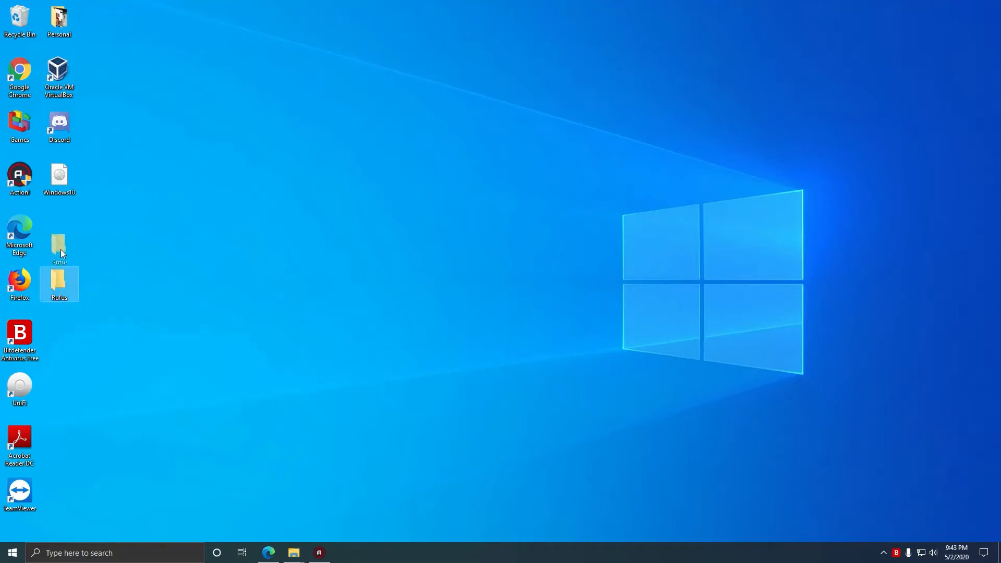
Step: Run rufus-3.10p from the Rufus folder, allow it to make changes, and decline online update checks
key(Return)
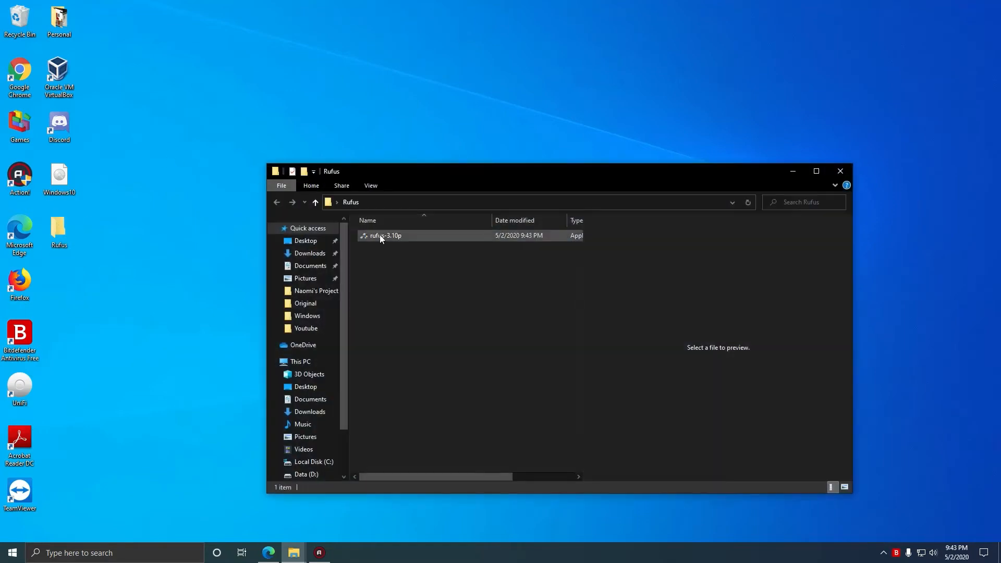
double_click(380, 235)
click(441, 349)
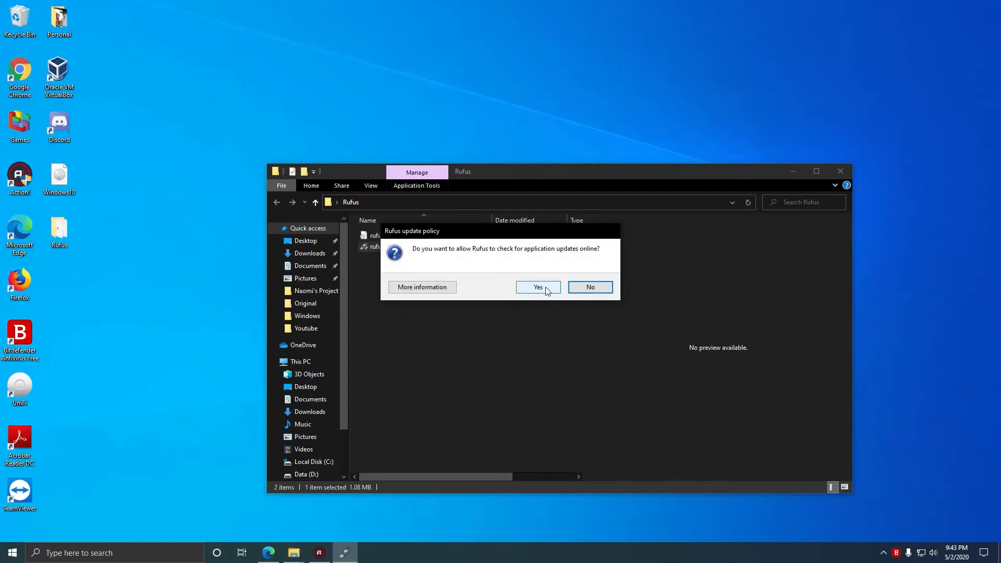
click(591, 289)
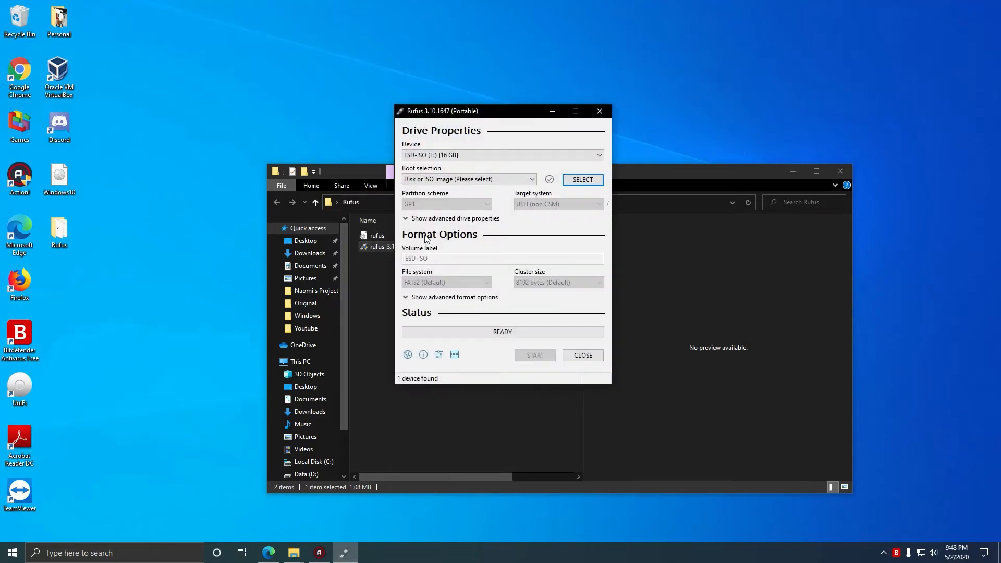
Step: Move the Rufus window aside and check which USB drives the Device list offers
drag(492, 116, 381, 85)
click(374, 125)
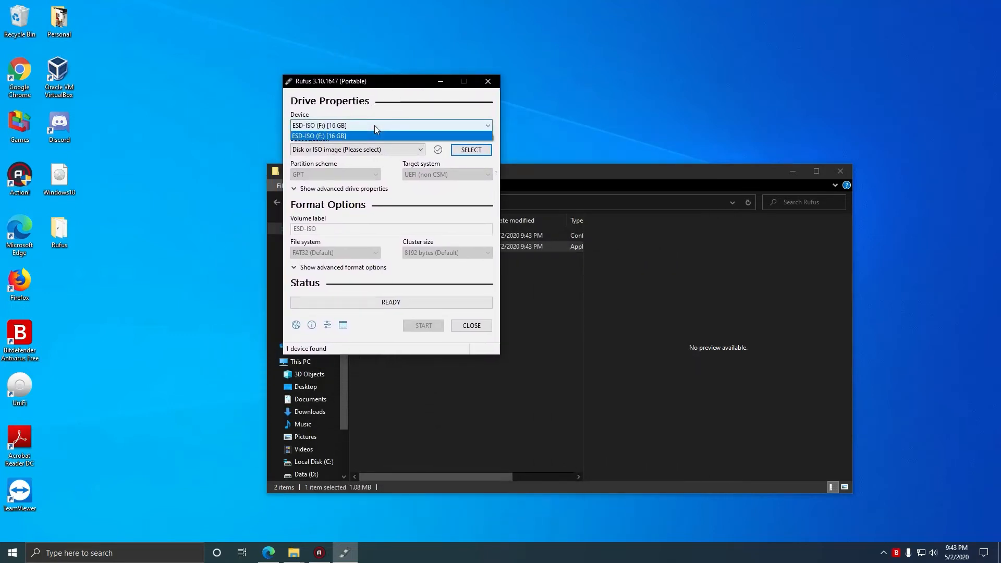
click(374, 126)
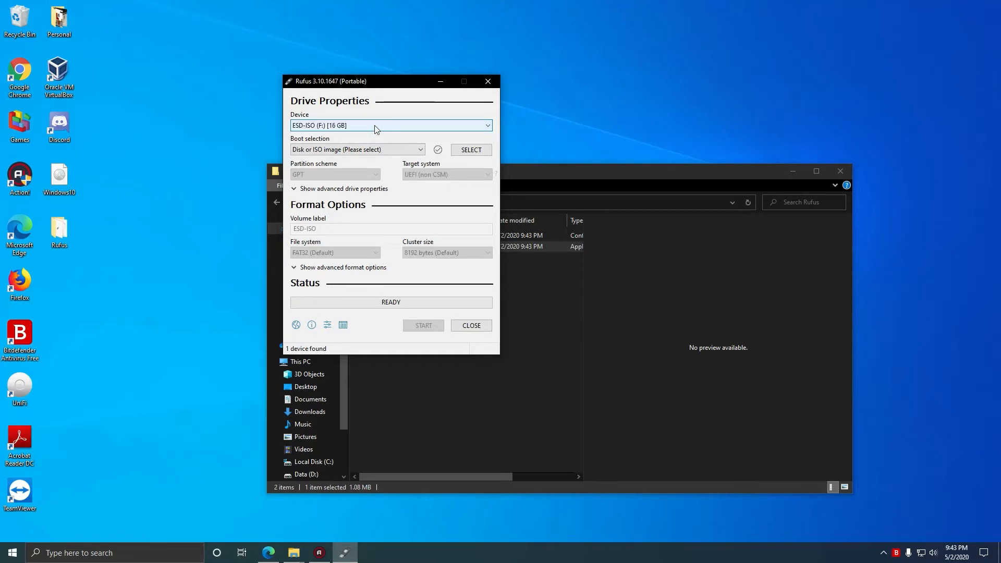
click(374, 125)
click(374, 125)
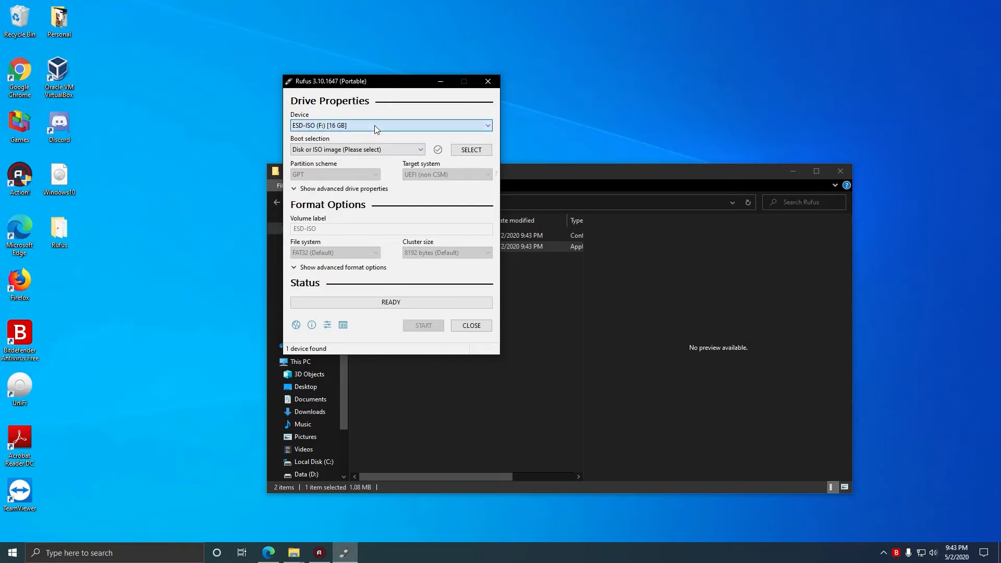
Step: Inspect the contents of the ESD-ISO (F:) drive in File Explorer and return to Rufus
click(293, 552)
click(516, 400)
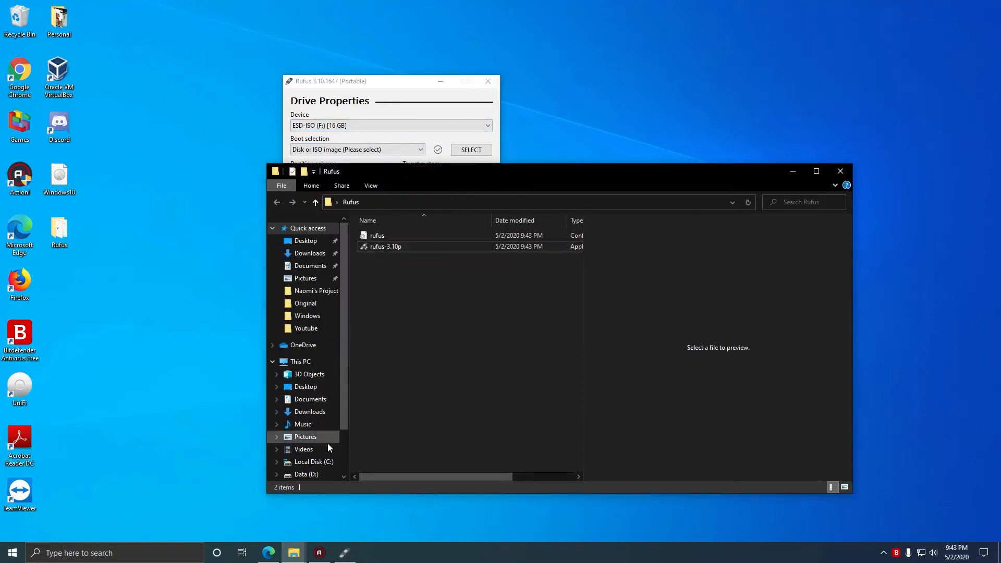
scroll(323, 438, down, 2)
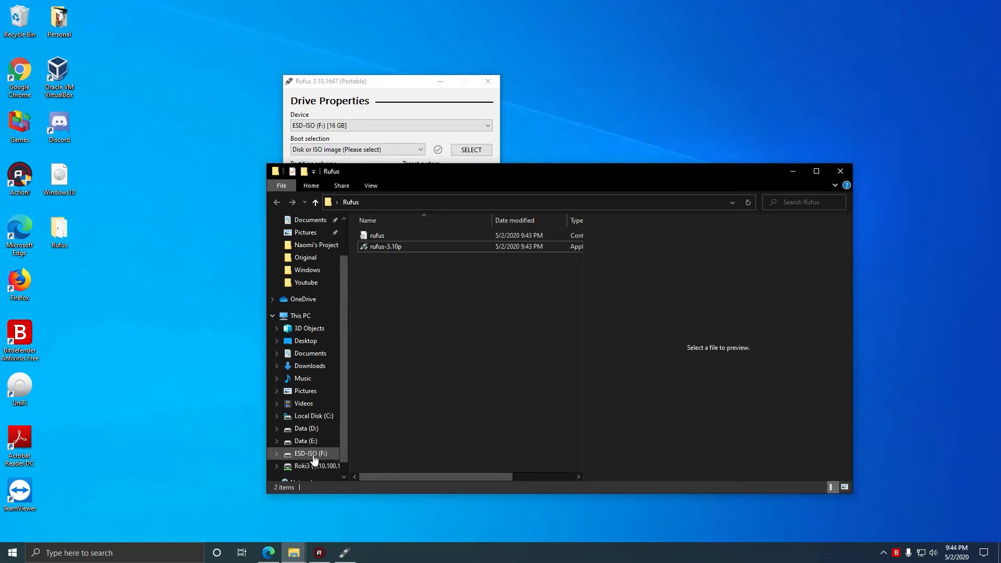
click(312, 454)
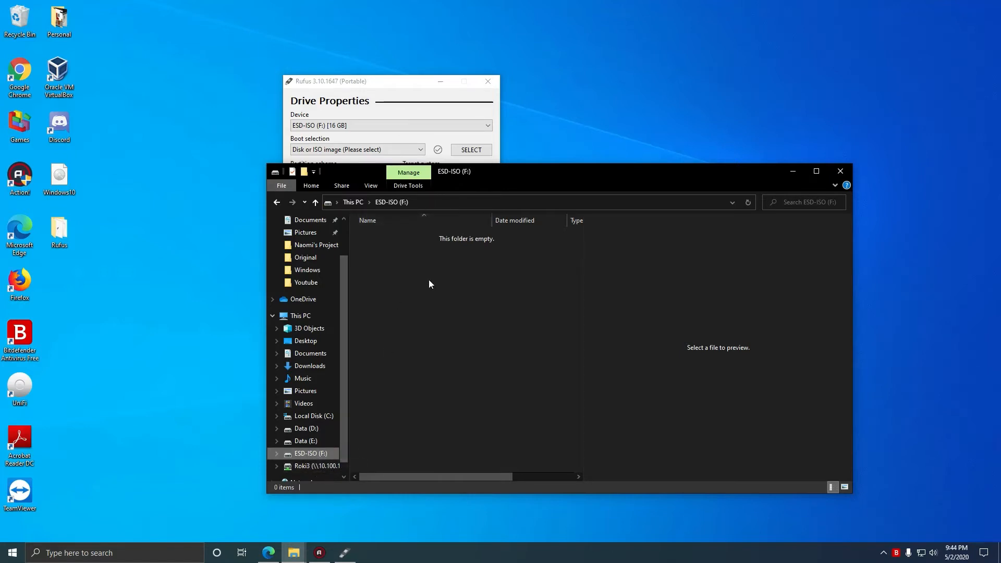
right_click(417, 264)
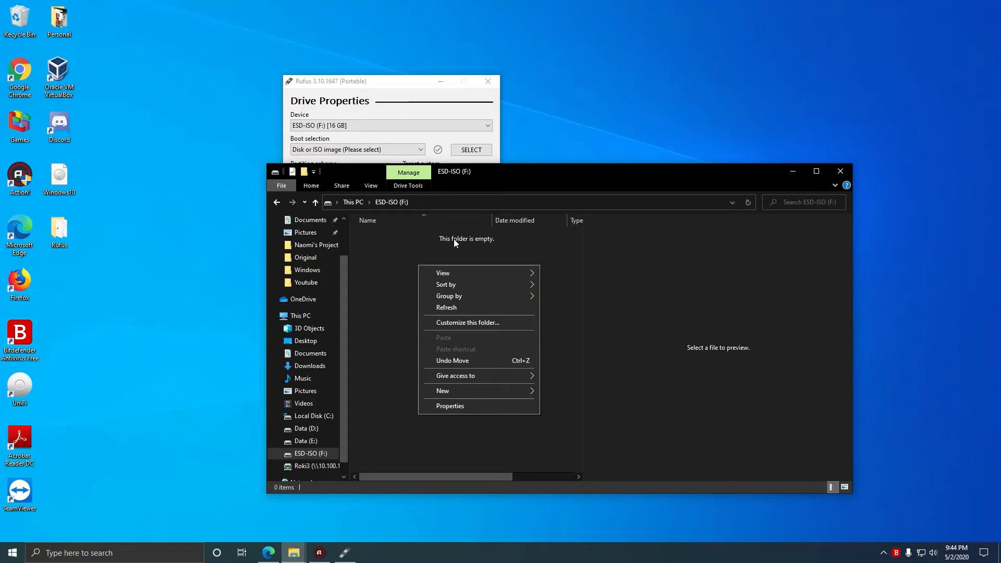
click(413, 98)
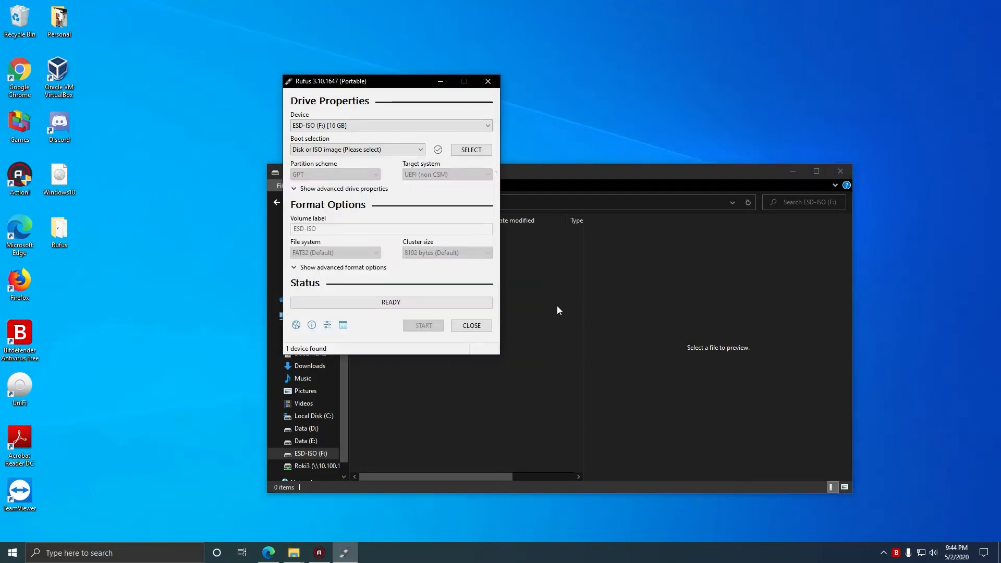
Step: Compare the device selected in Rufus with the ESD-ISO (F:) drive in File Explorer
click(517, 312)
click(375, 96)
click(365, 125)
click(365, 125)
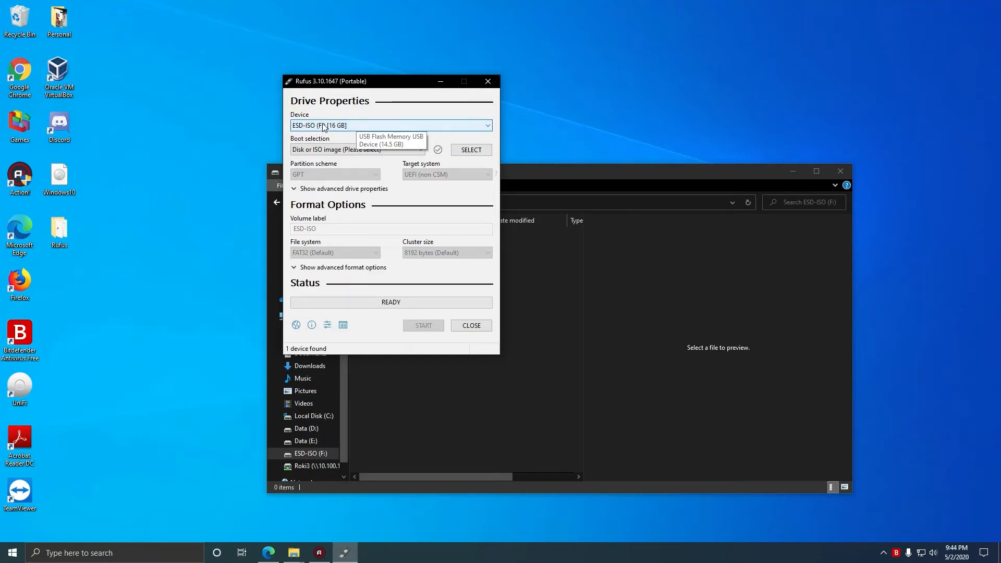
click(320, 455)
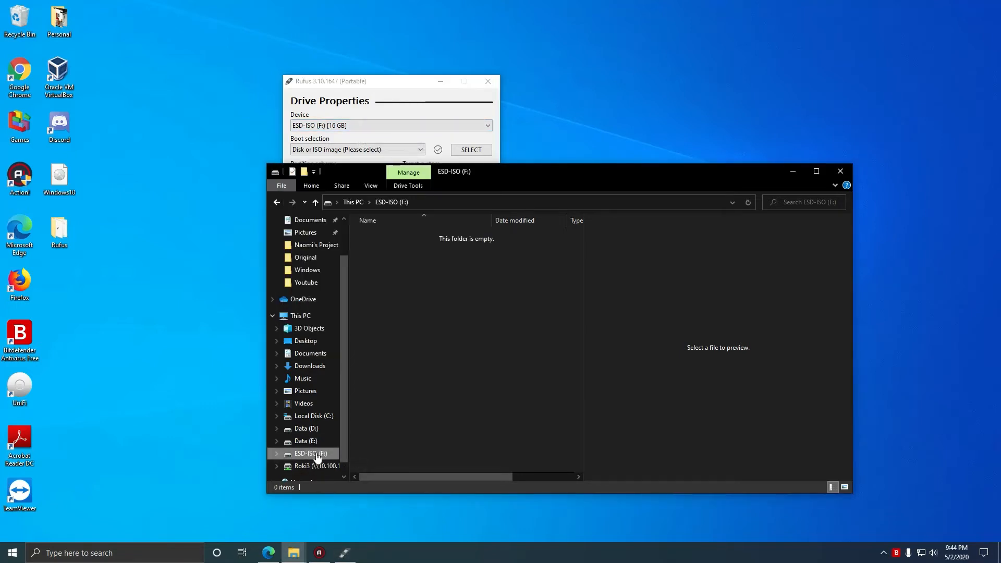
click(353, 83)
click(345, 125)
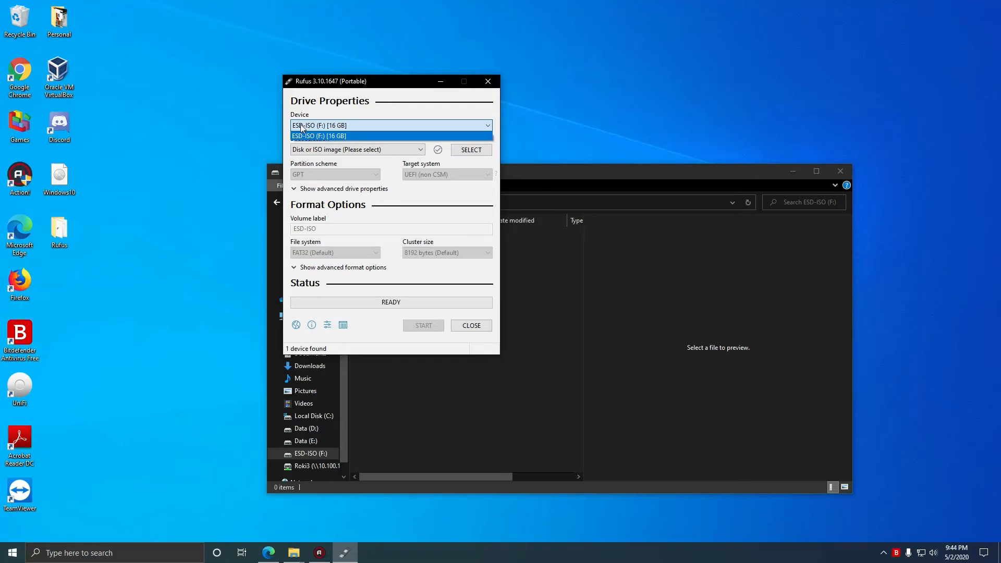
Step: Rename the ESD-ISO (F:) drive to ESD-ISO1 in File Explorer
click(479, 422)
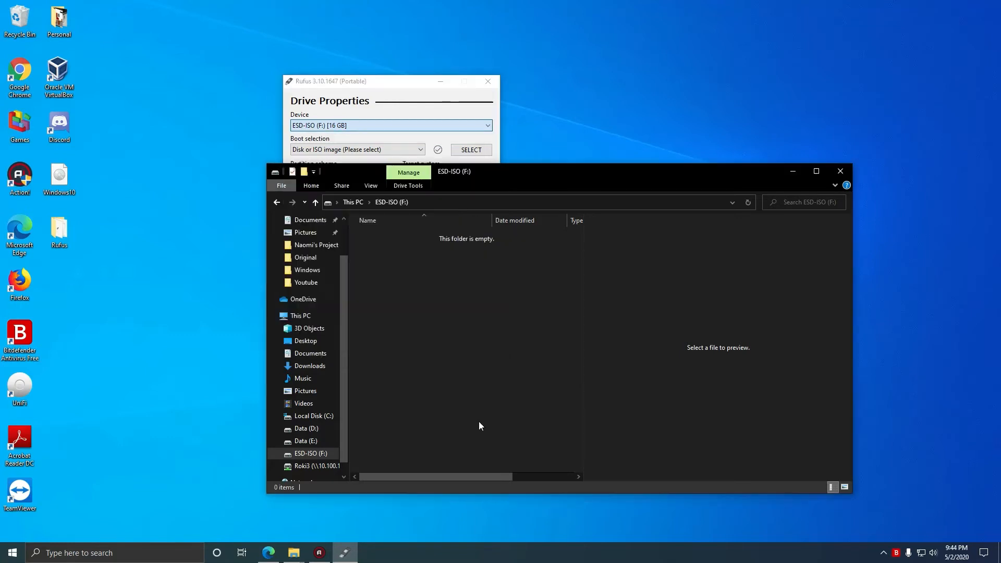
right_click(295, 455)
click(343, 413)
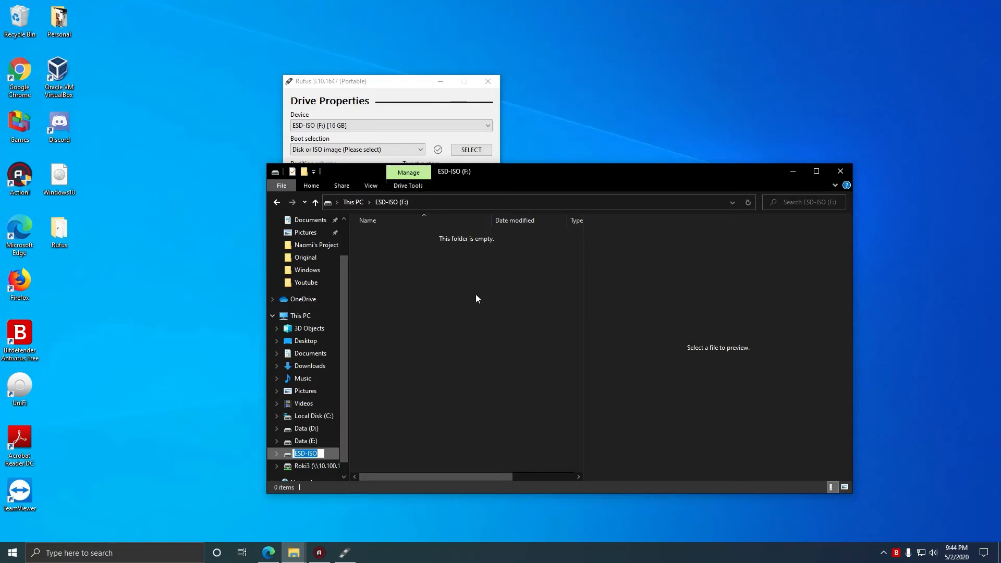
key(End)
text(1)
key(Return)
Step: Check the device name in Rufus, close it, and relaunch rufus-3.10p from the Rufus folder, allowing it to make changes
click(395, 126)
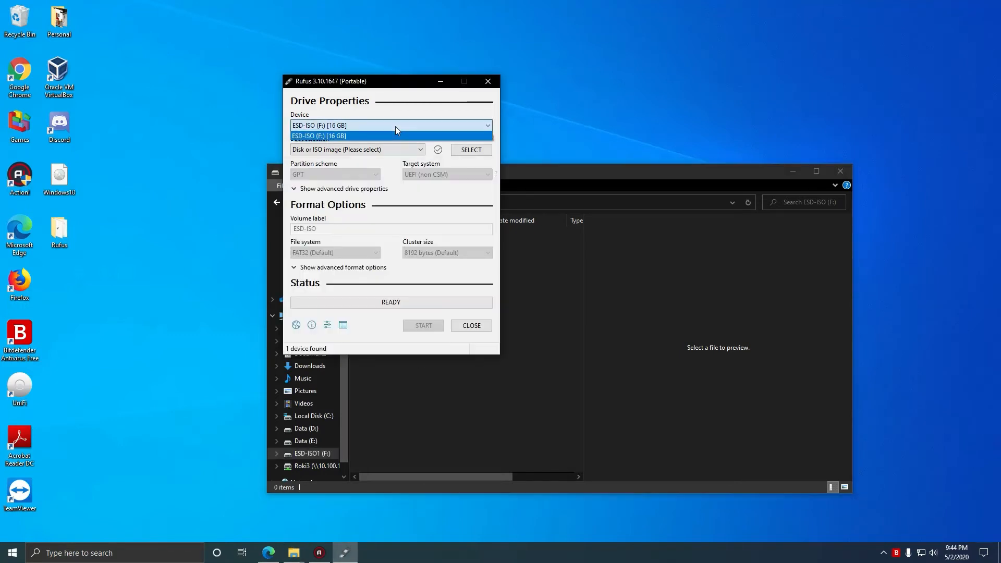
click(476, 327)
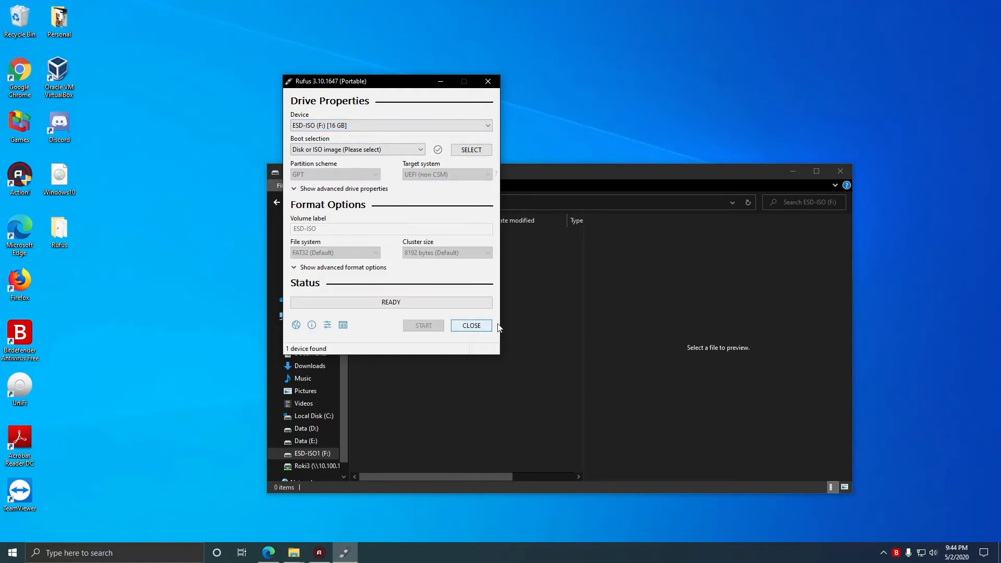
click(472, 326)
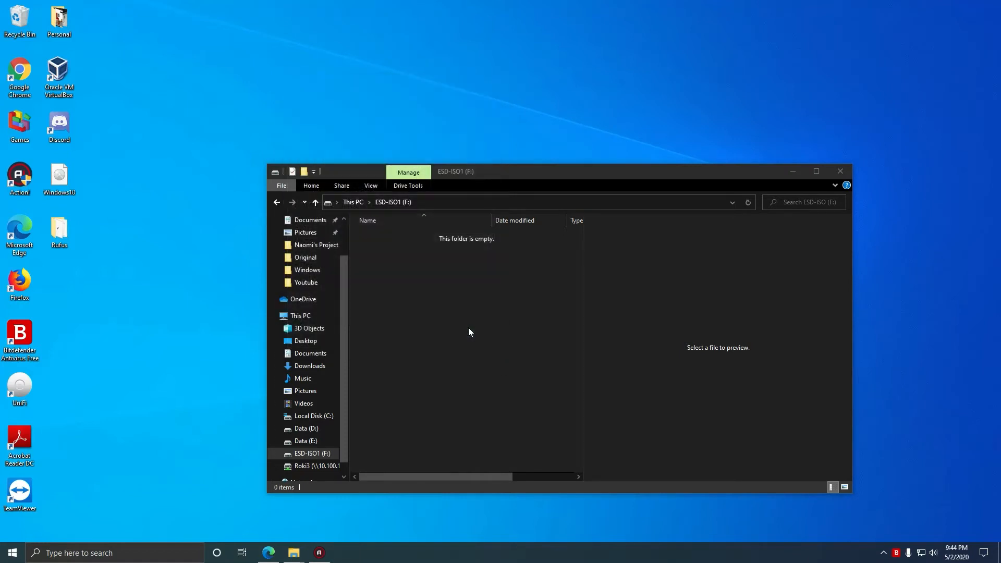
double_click(56, 235)
double_click(410, 261)
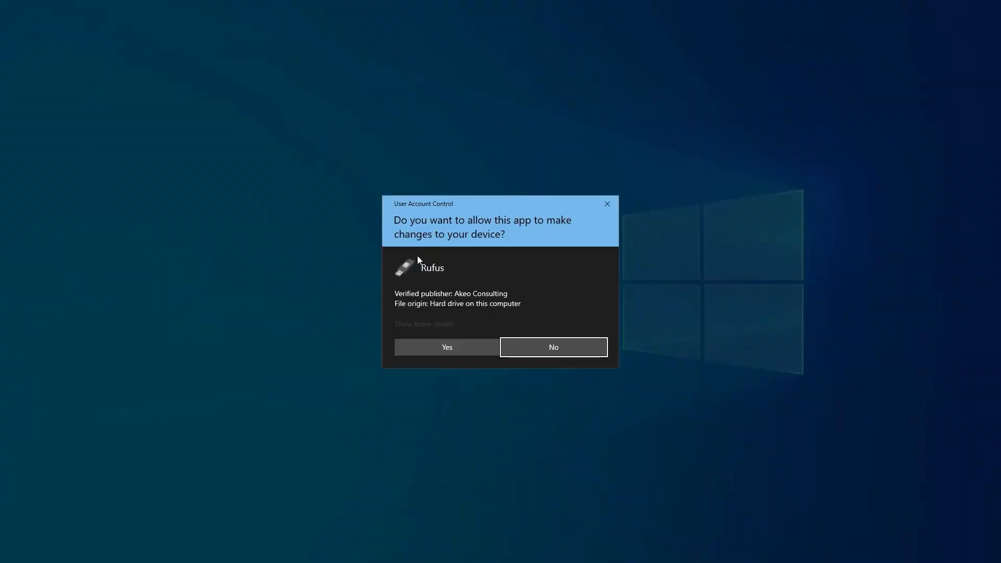
click(451, 350)
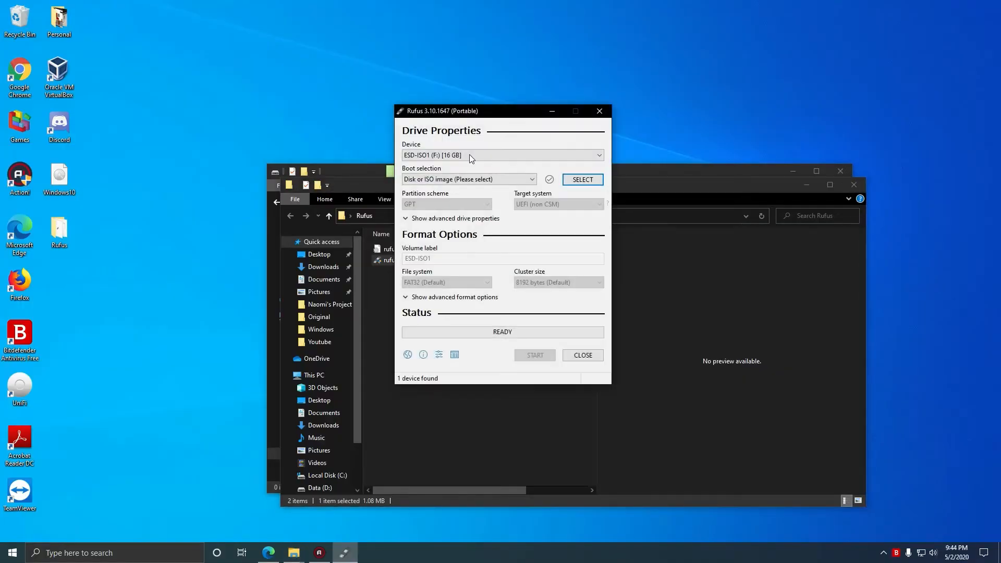
Step: Check the Device list in Rufus for the renamed USB drive
click(469, 155)
click(421, 156)
click(432, 157)
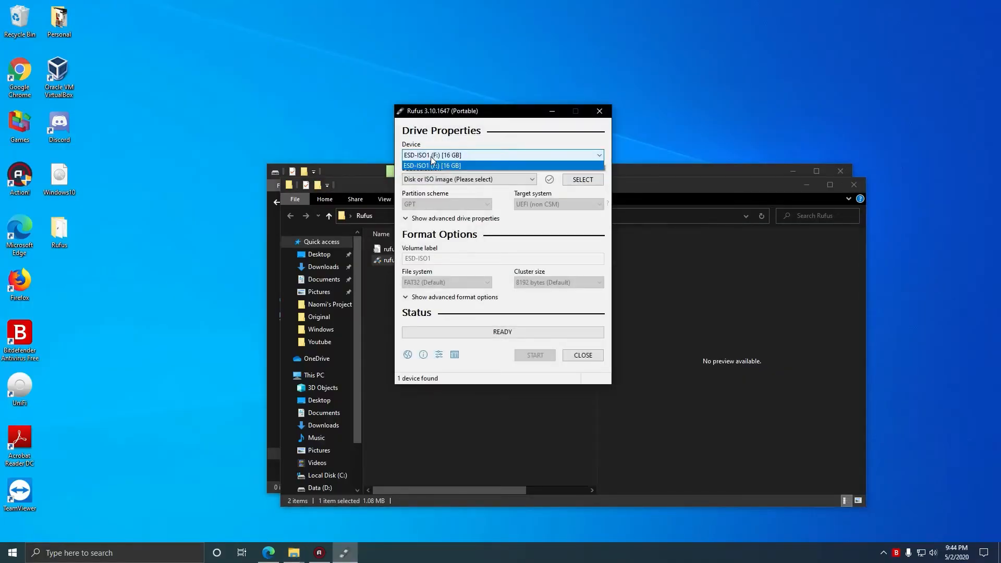
click(444, 155)
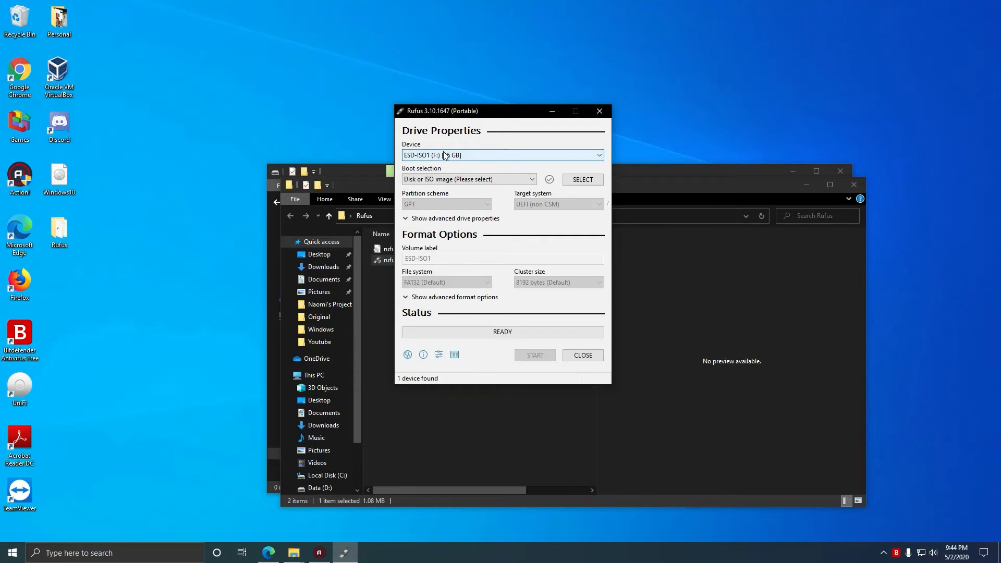
Step: Move the Rufus window aside and load the Windows10 ISO image from the Desktop as the boot selection
drag(457, 112, 390, 80)
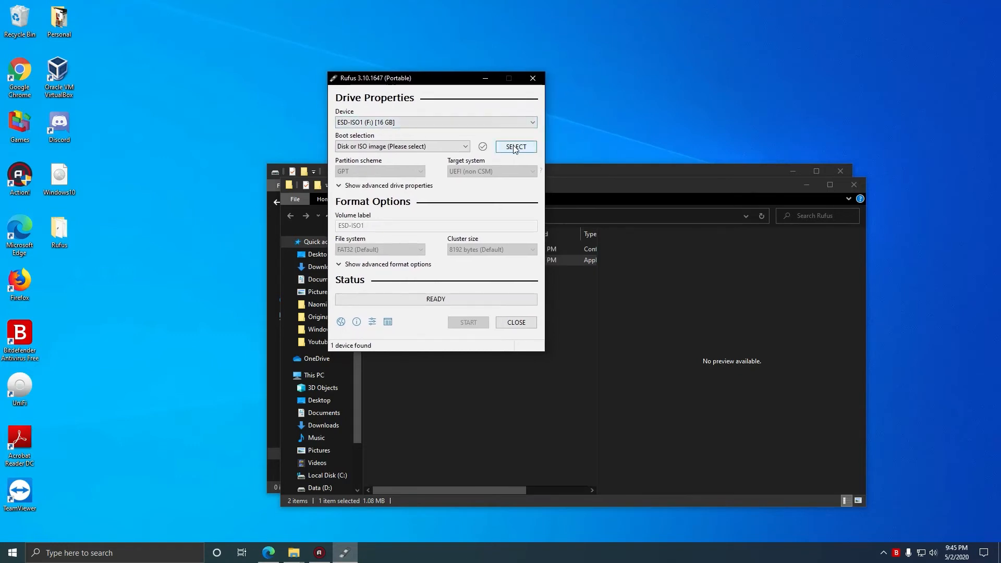
click(348, 148)
click(347, 148)
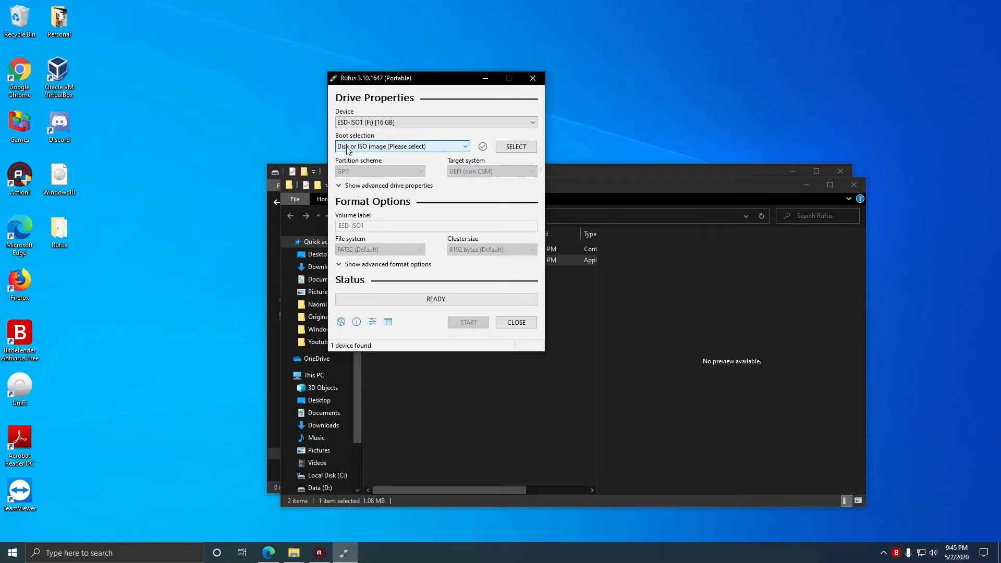
click(437, 148)
click(437, 148)
click(513, 147)
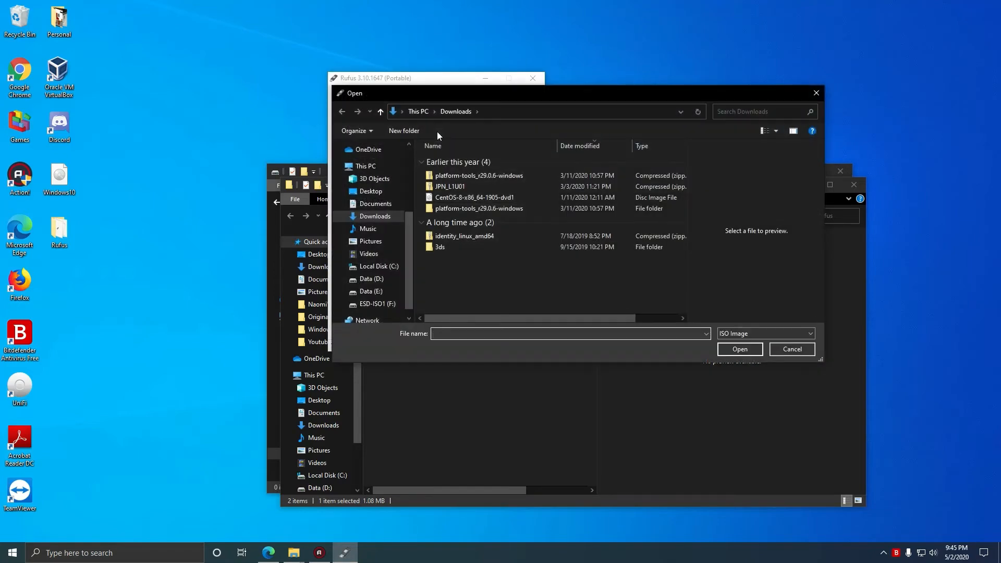
click(371, 192)
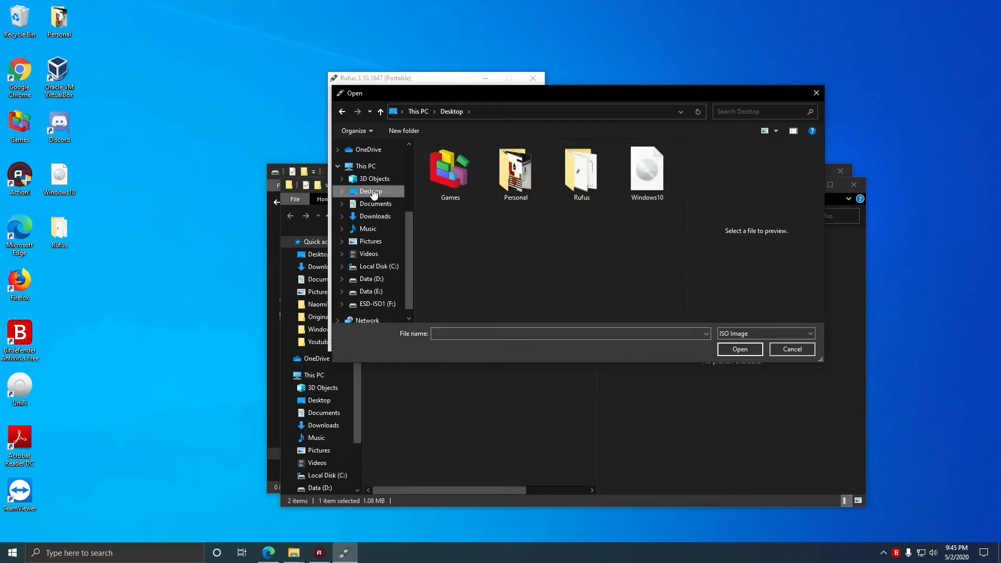
click(647, 178)
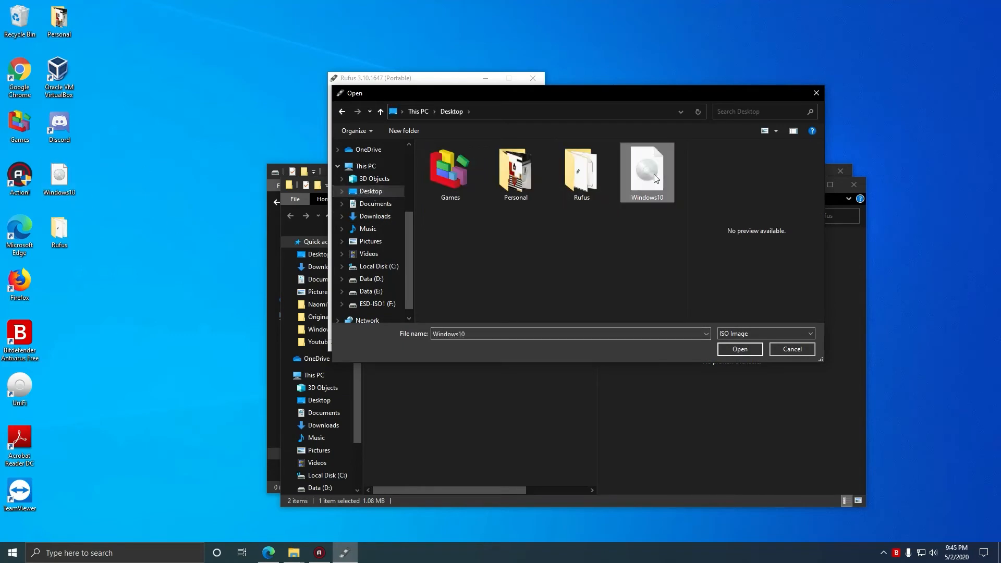
click(739, 349)
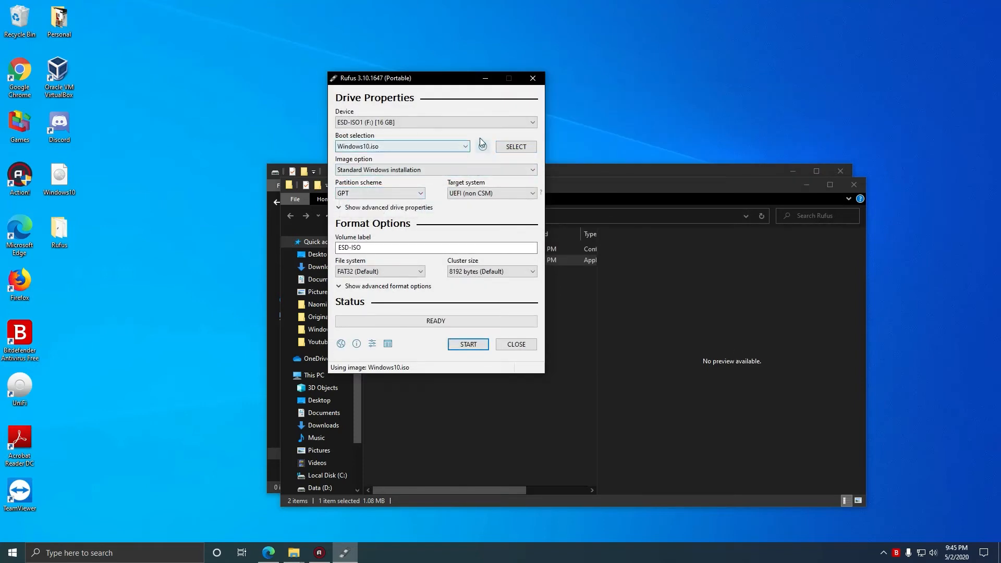
Step: Set the partition scheme to MBR for the Windows 10 installation drive
click(407, 193)
click(407, 194)
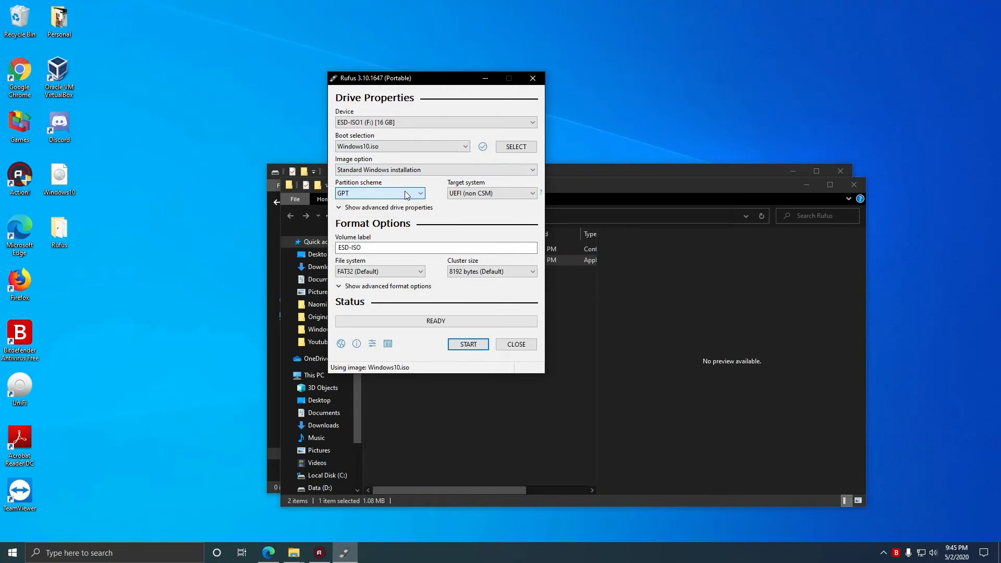
click(408, 194)
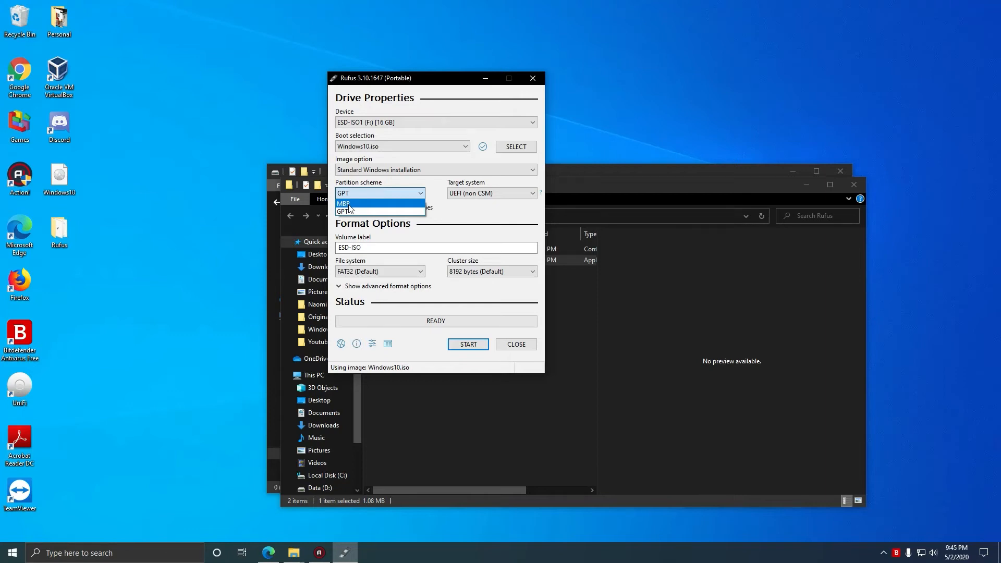
click(349, 204)
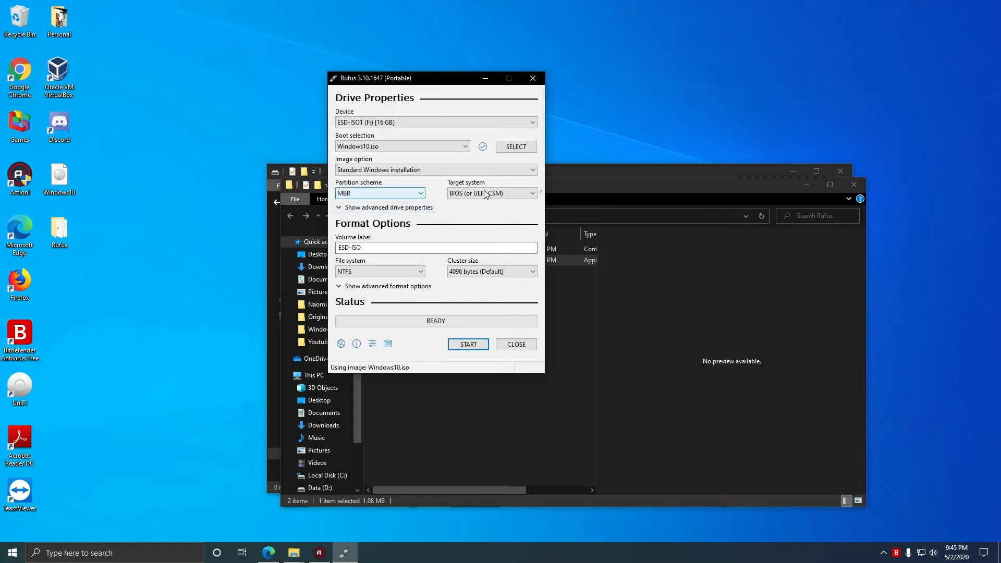
double_click(385, 251)
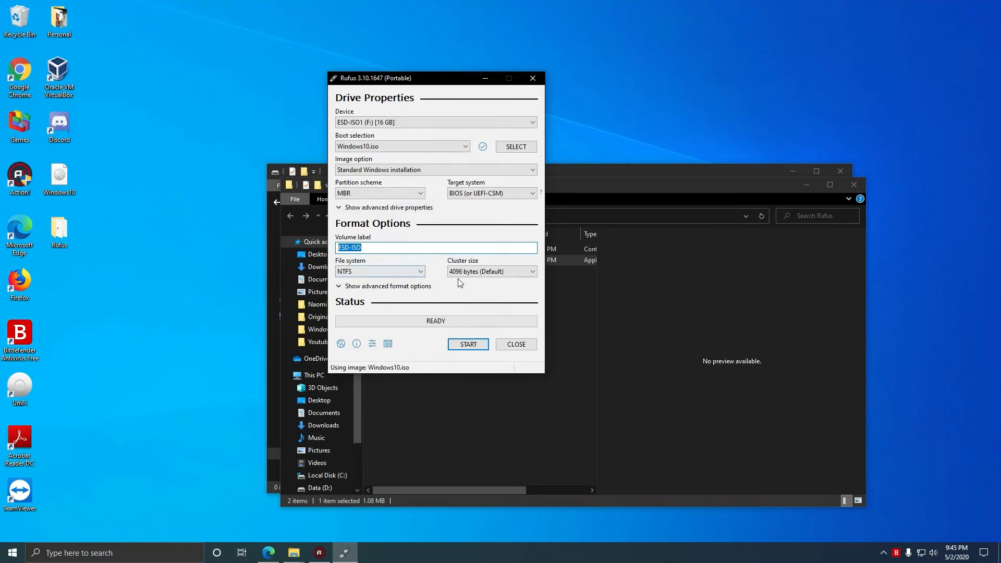
Step: Write the Windows10 image to the USB drive, accepting that all its data is erased, and close Rufus once the write finishes
click(468, 344)
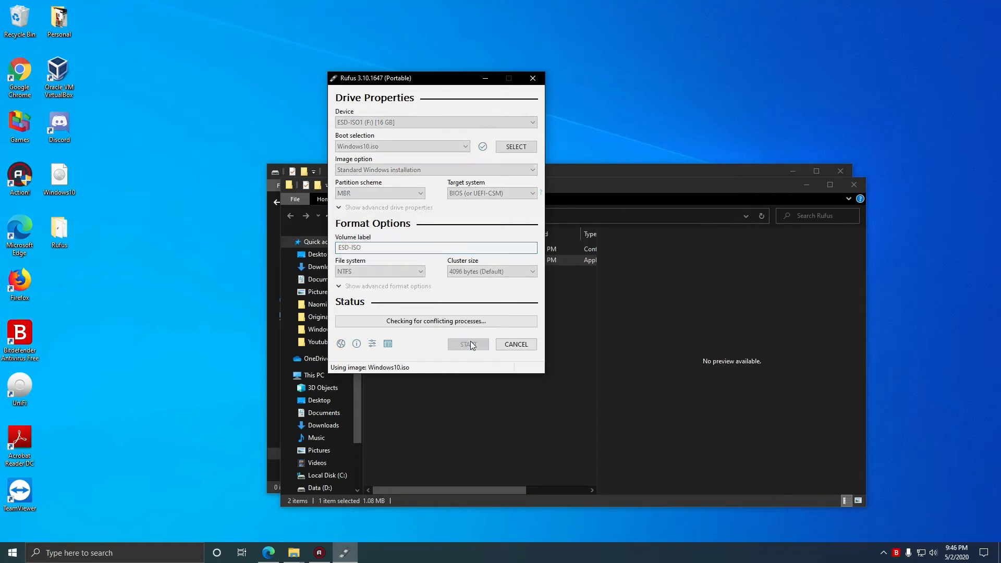
drag(499, 253, 487, 182)
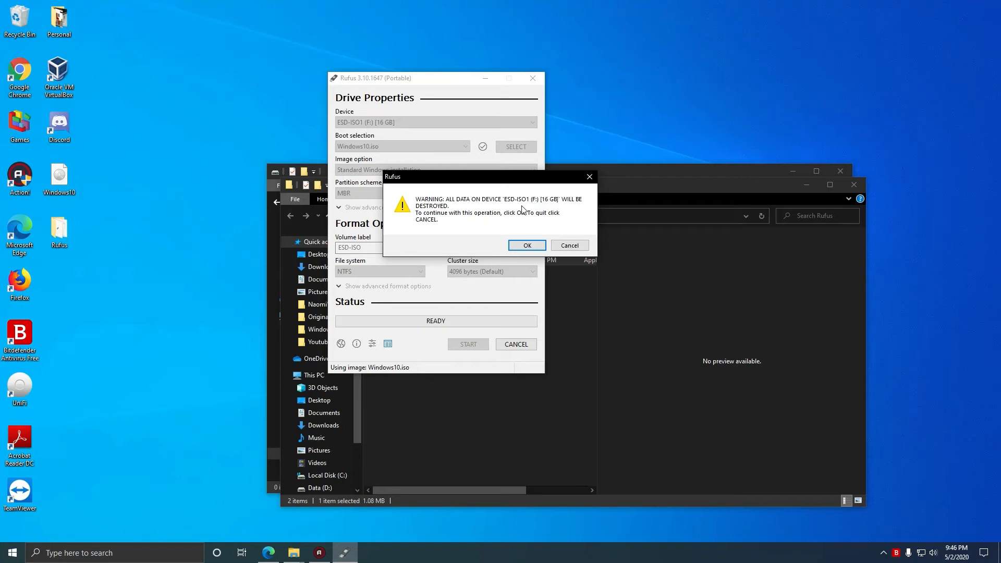
click(534, 247)
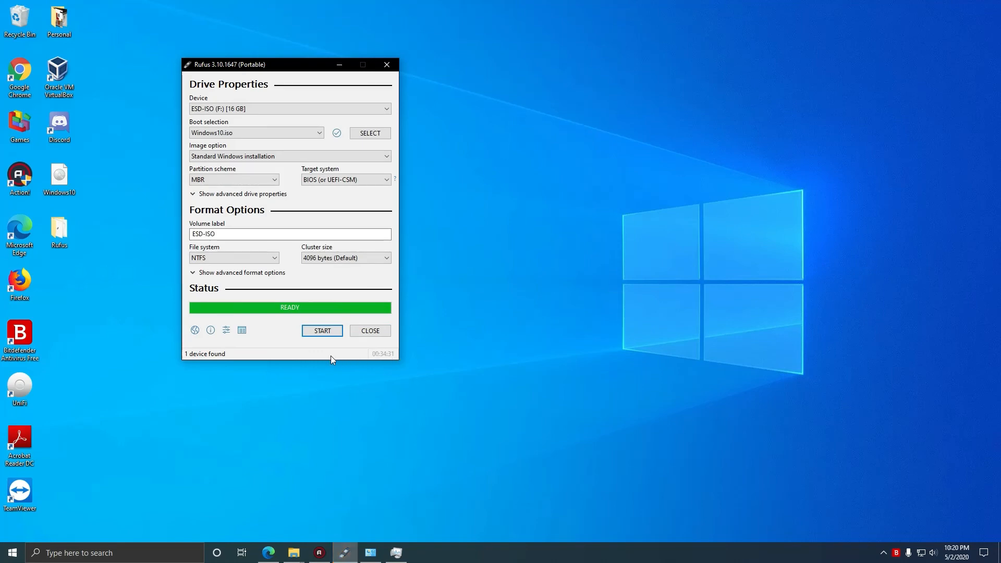
click(370, 332)
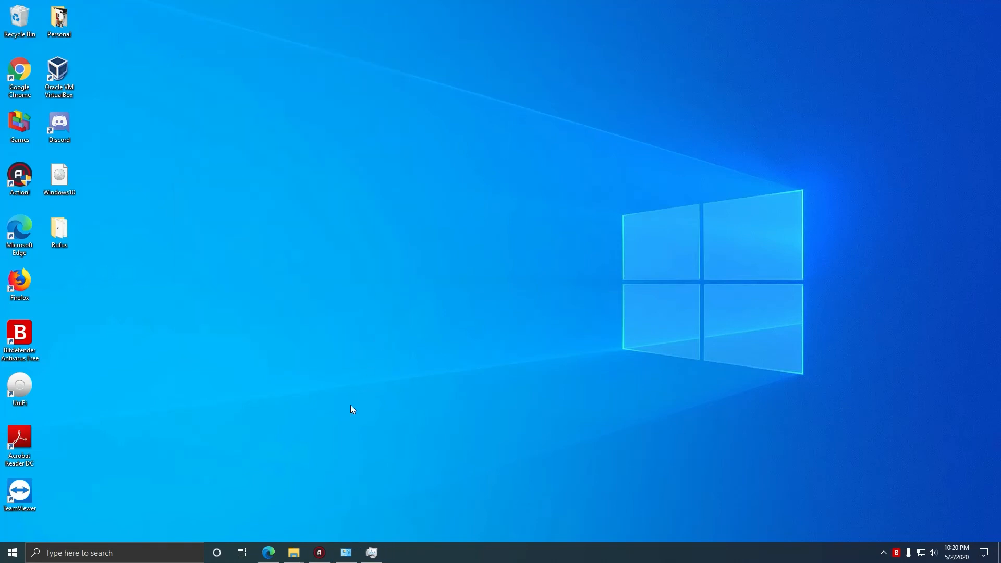
Step: Open the ESD-ISO (F:) drive from the Rufus folder window and examine the files written to it
mouse_move(295, 554)
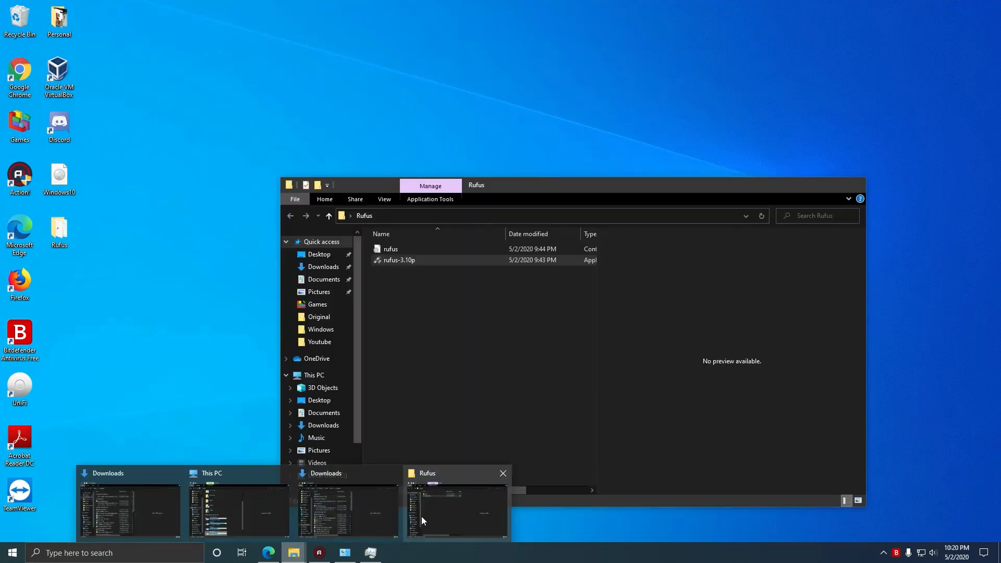
click(427, 513)
scroll(340, 423, down, 2)
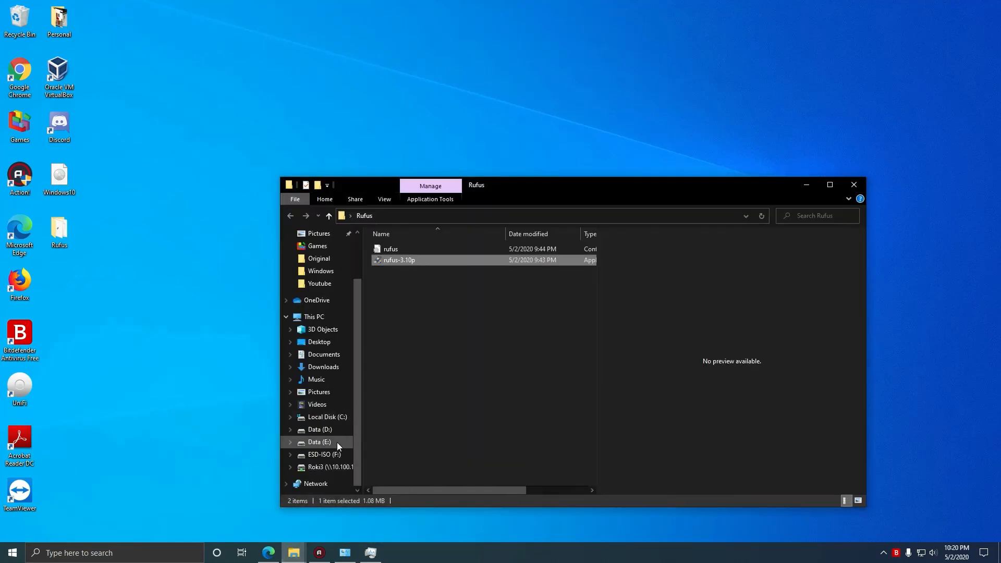
click(324, 456)
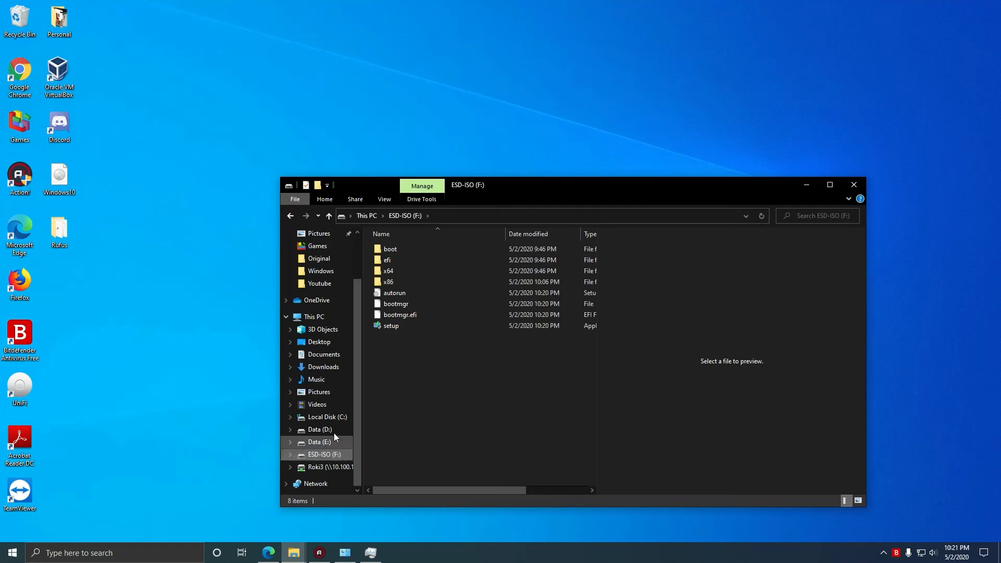
Step: Run rufus-3.10p from the Rufus folder again, allow it to make changes, review its drive settings, and close it
double_click(62, 232)
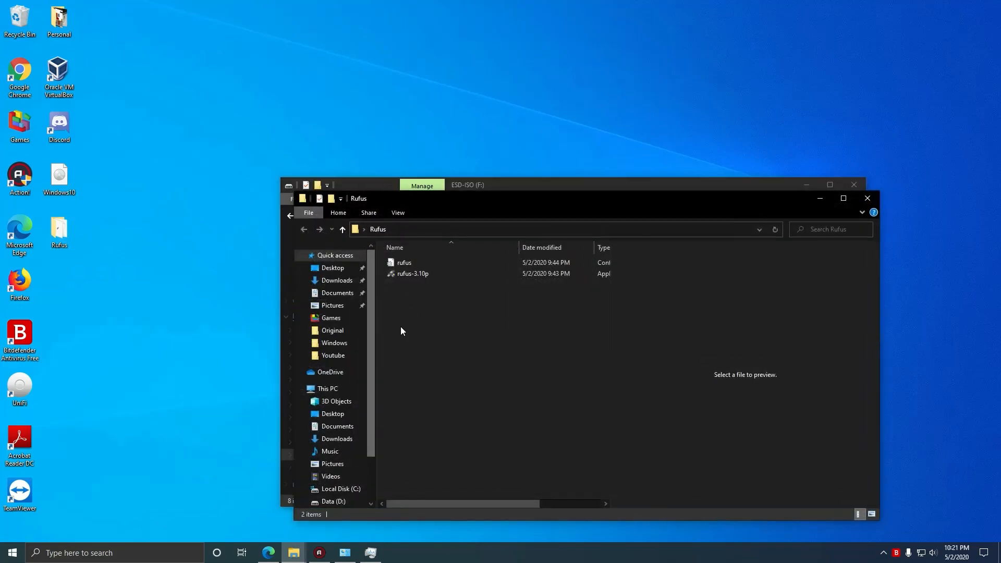
double_click(406, 273)
click(447, 345)
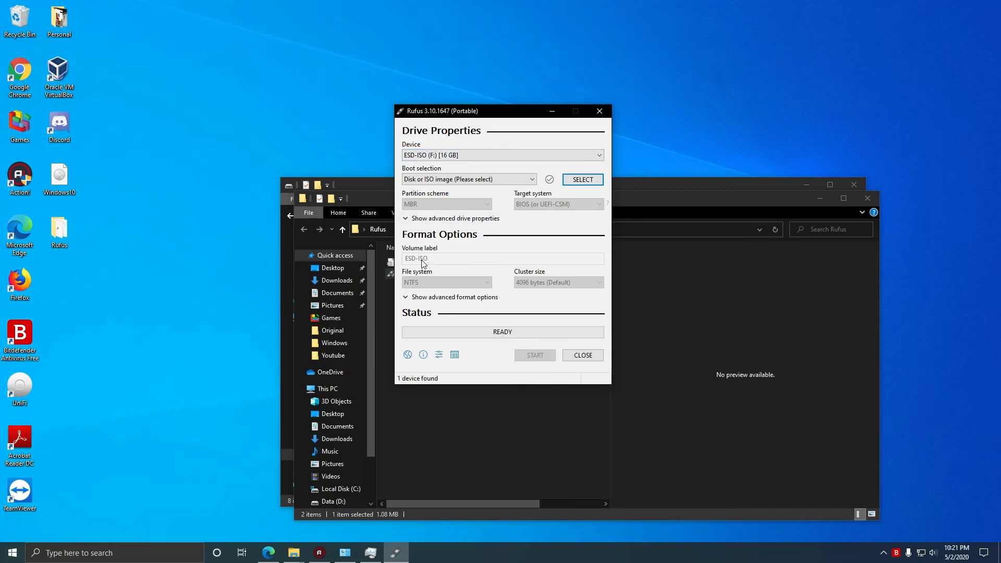
click(600, 111)
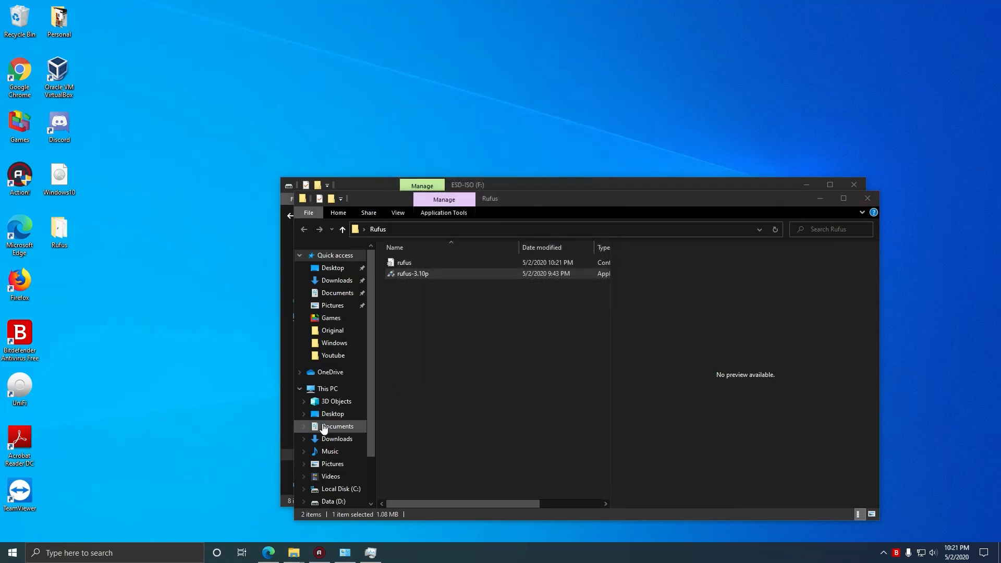
Step: Examine the installer files on the ESD-ISO (F:) drive, including the setup application, in both File Explorer windows
scroll(313, 425, down, 2)
click(337, 467)
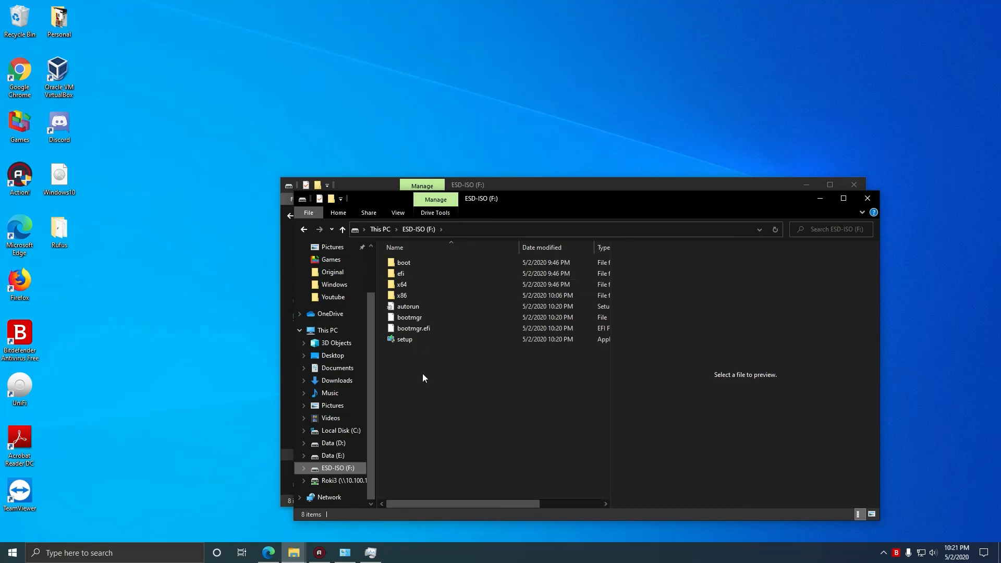
drag(422, 373, 402, 260)
click(409, 372)
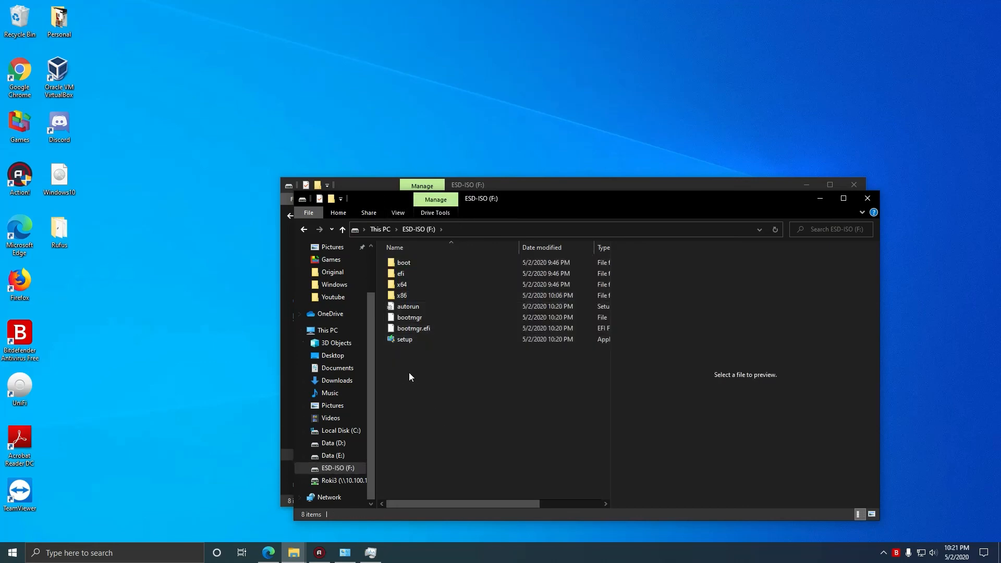
click(406, 338)
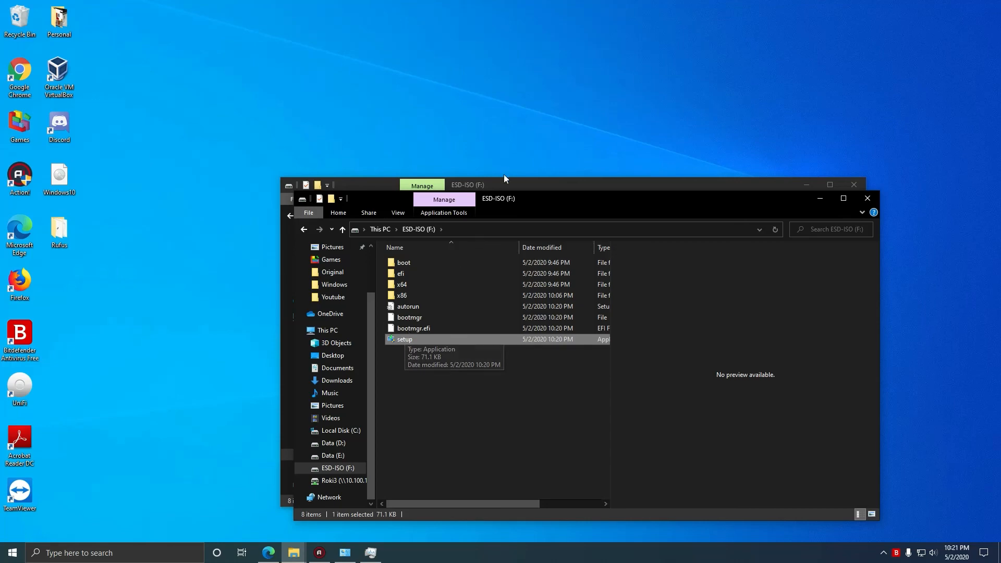
drag(515, 187, 479, 137)
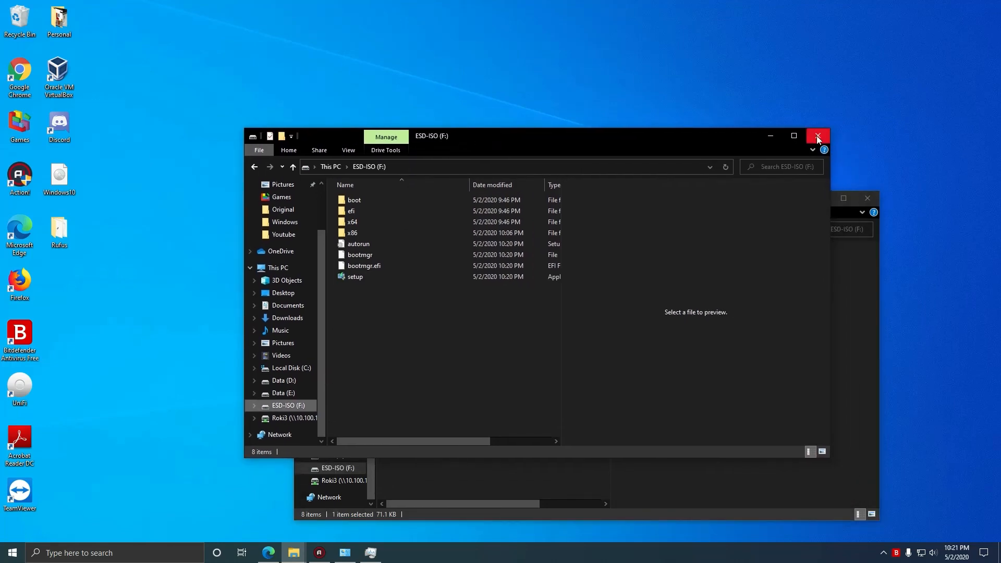
click(365, 282)
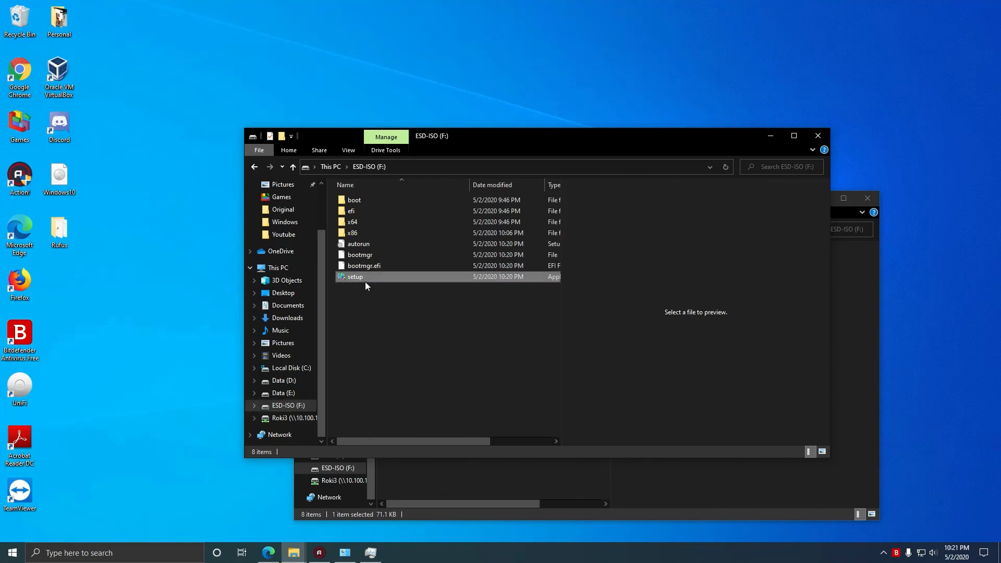